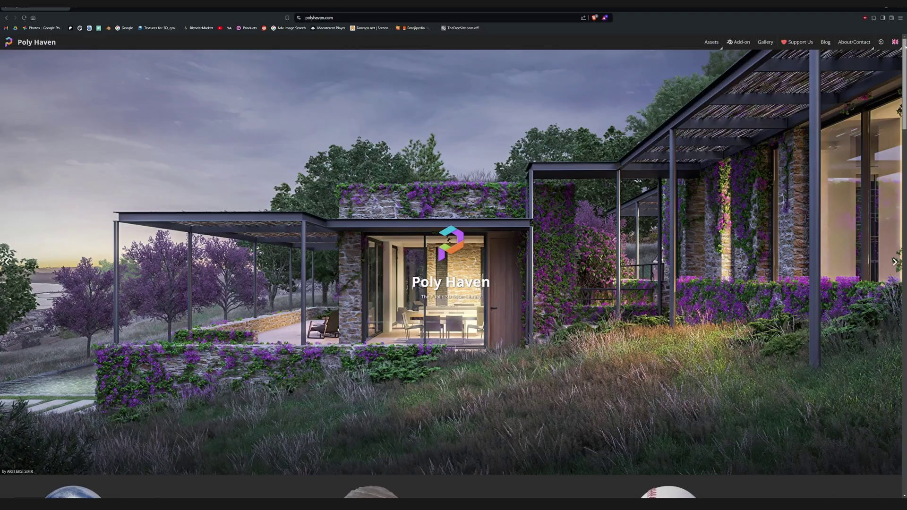
Look over the HDRIs, Textures and Models categories on the Poly Haven home page
scroll(454, 255, "down", 3)
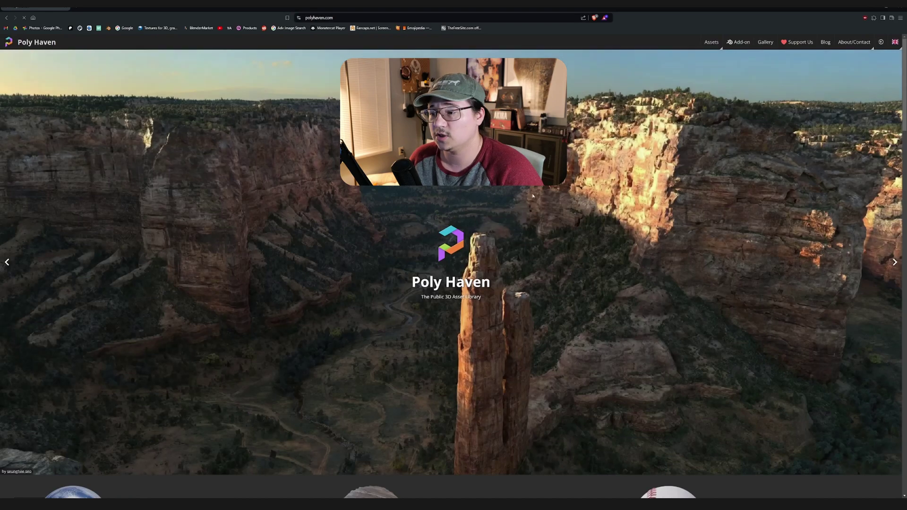
scroll(531, 206, "down", 5)
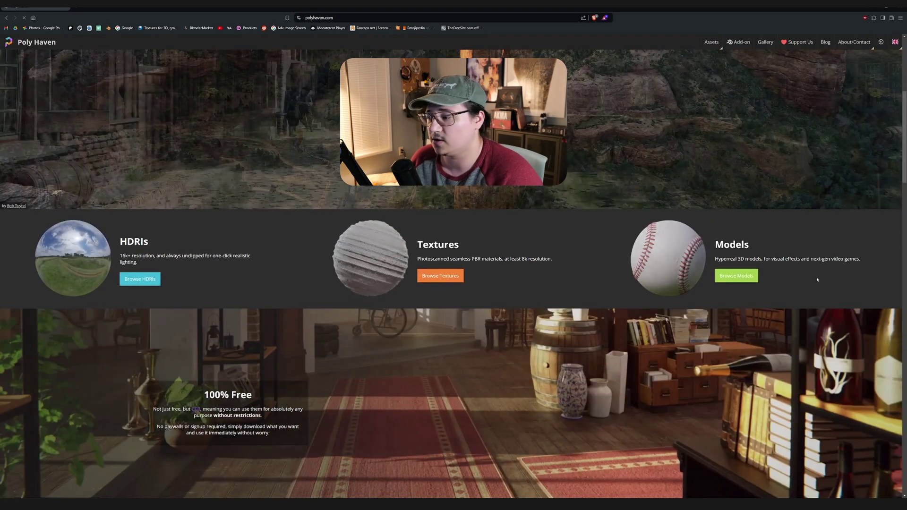
left_click(868, 292)
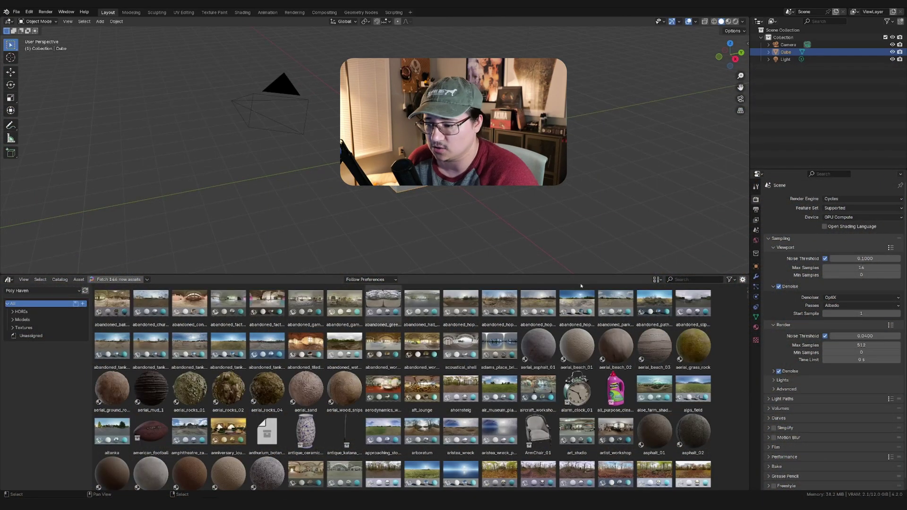
Switch to Blender, enlarge the asset browser and browse the Models and Textures catalogs of the Poly Haven library
left_click_drag(554, 274, 555, 226)
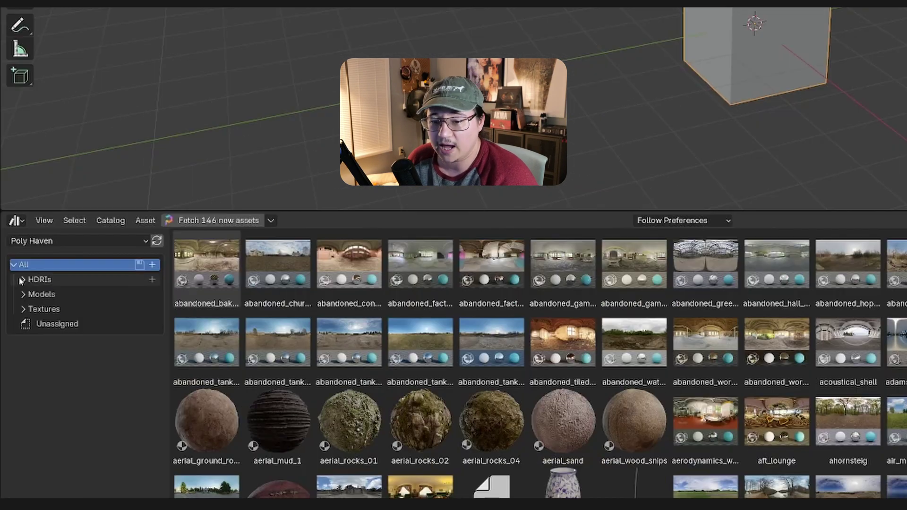
left_click(23, 296)
left_click(21, 296)
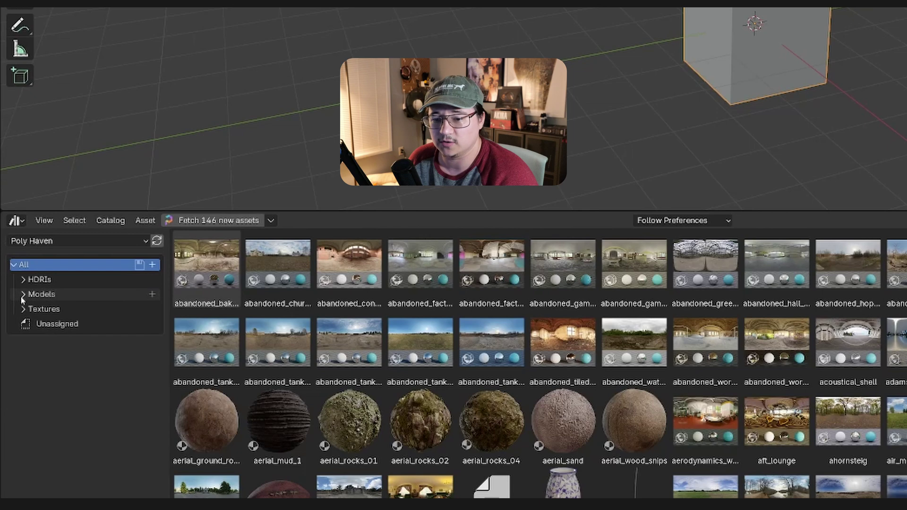
left_click(38, 295)
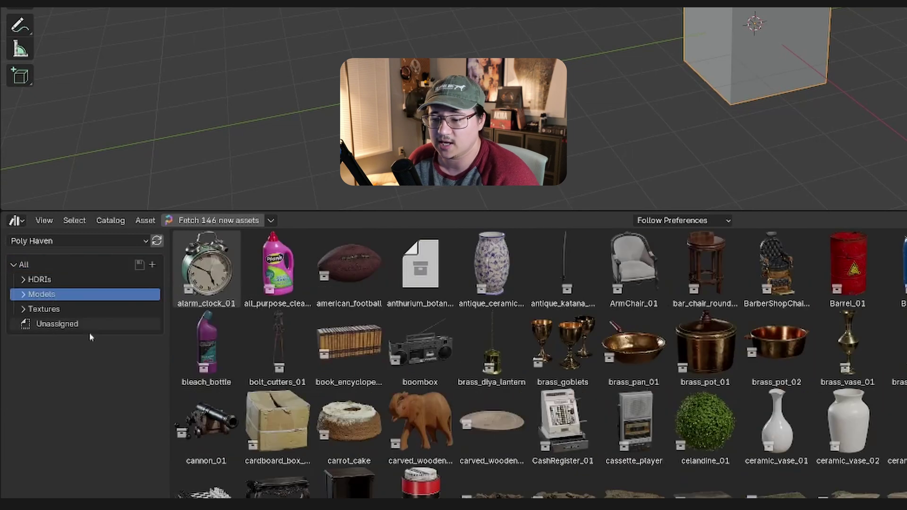
left_click(45, 311)
left_click(24, 310)
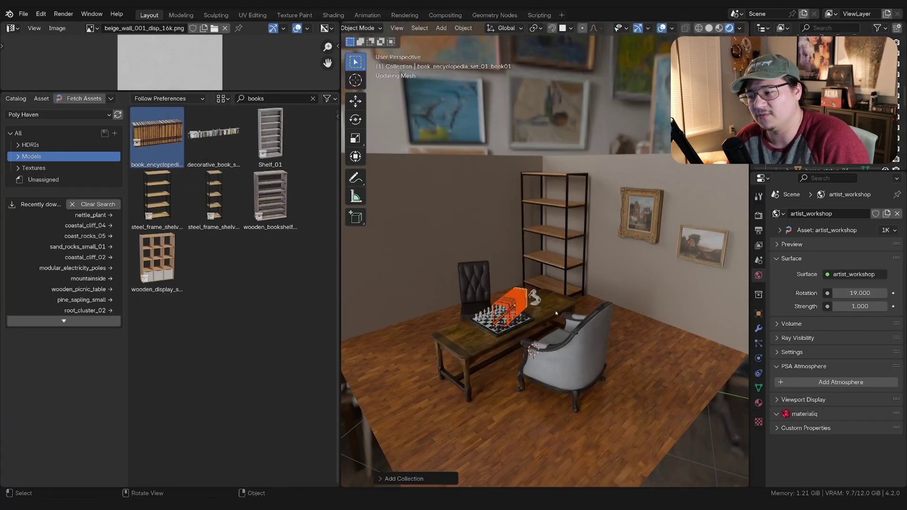
Rotate the book_encyclopedia set on the desk about the vertical axis
key("r")
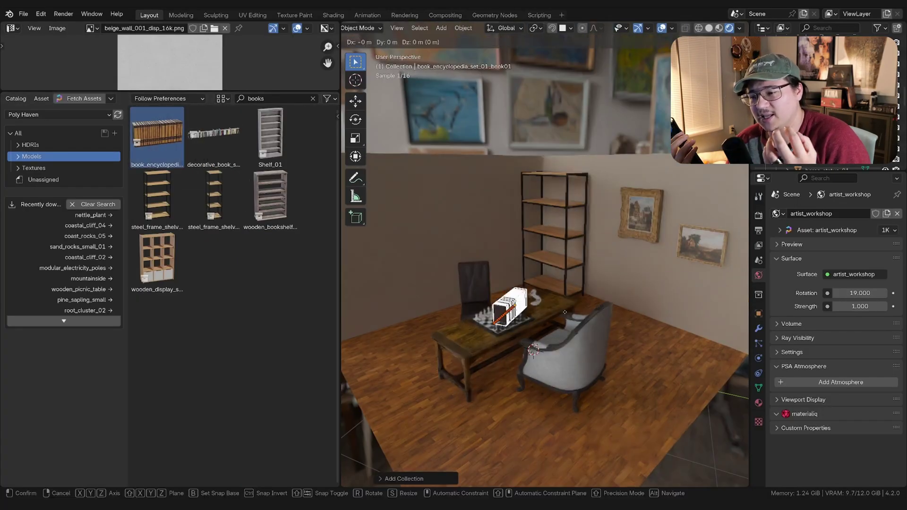
key("z")
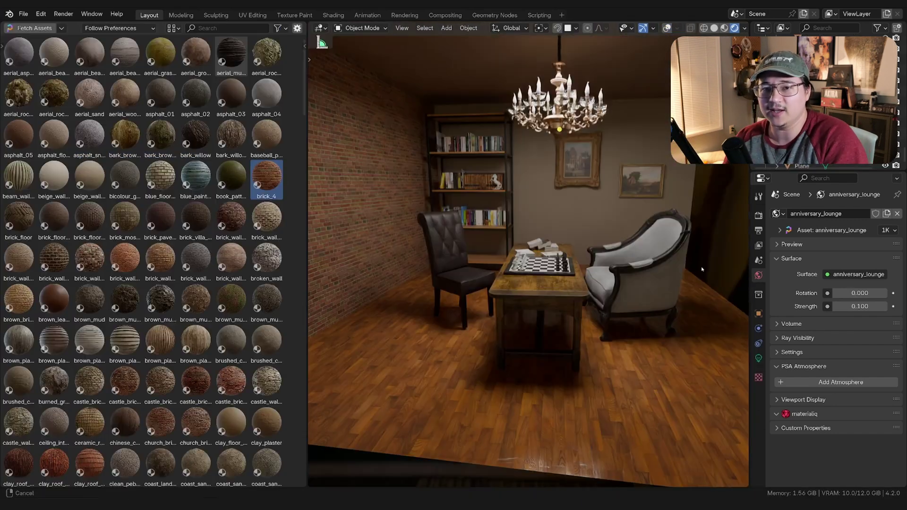
middle_click_drag(657, 277, 706, 251)
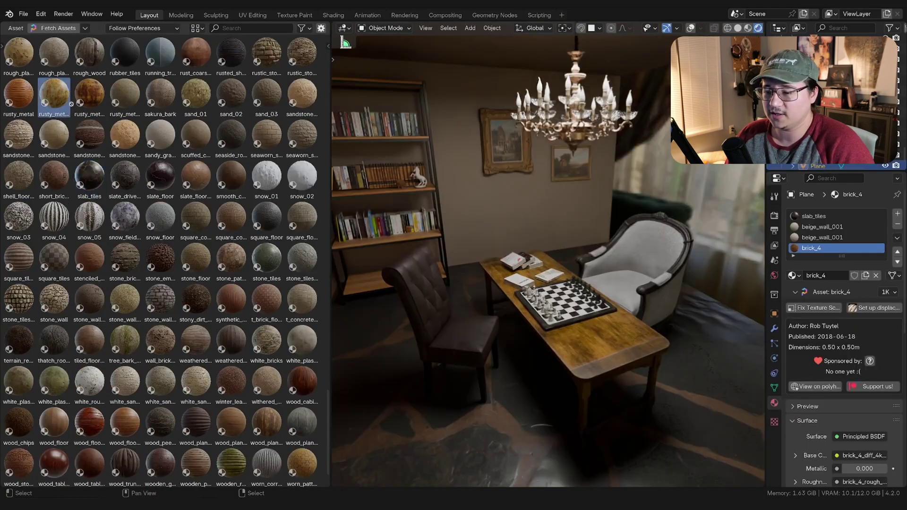
Apply a rusty metal material to the leather chair, roof_slates_03 to the armchair and bark_brown_02 to the top book on the table
left_click_drag(467, 337, 468, 337)
left_click_drag(302, 208, 644, 300)
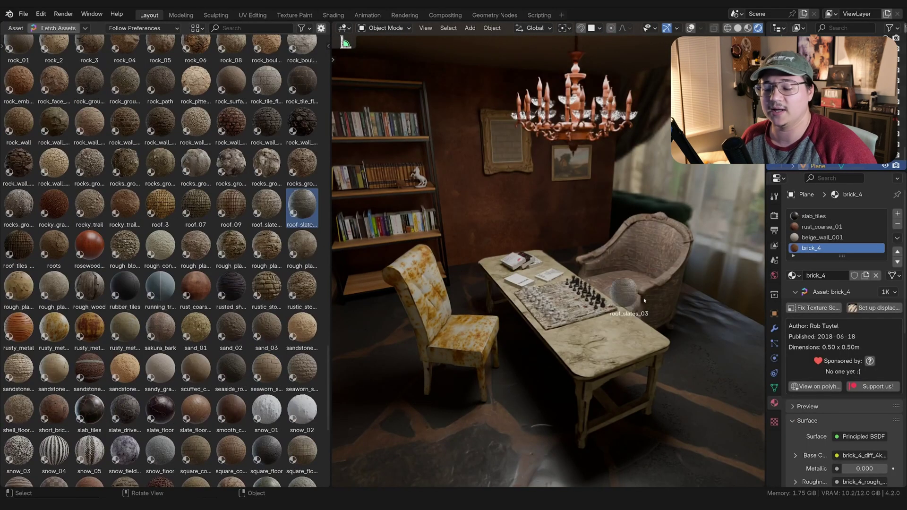
left_click_drag(655, 256, 654, 257)
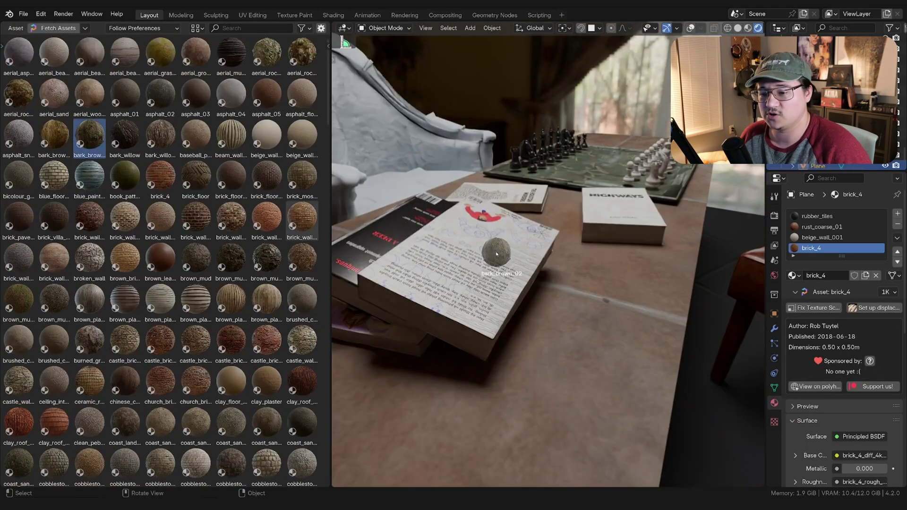
middle_click_drag(524, 279, 609, 310)
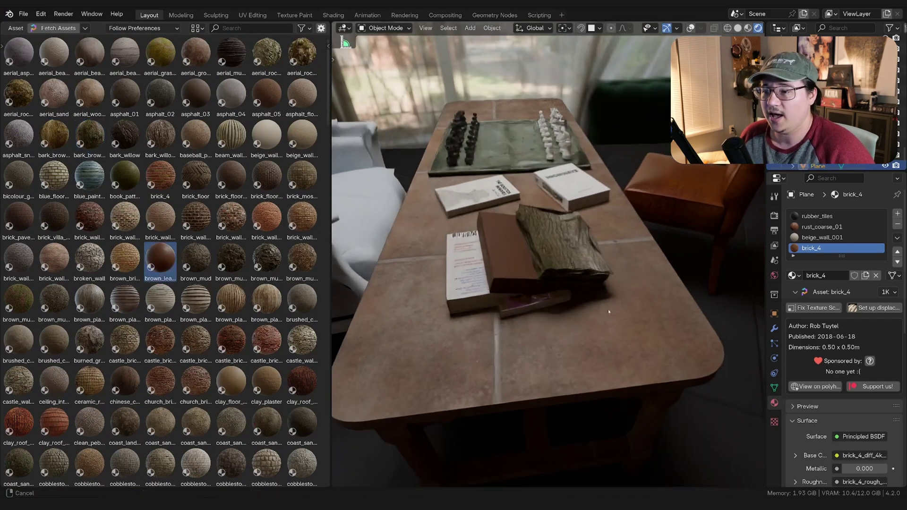
middle_click_drag(602, 261, 520, 260)
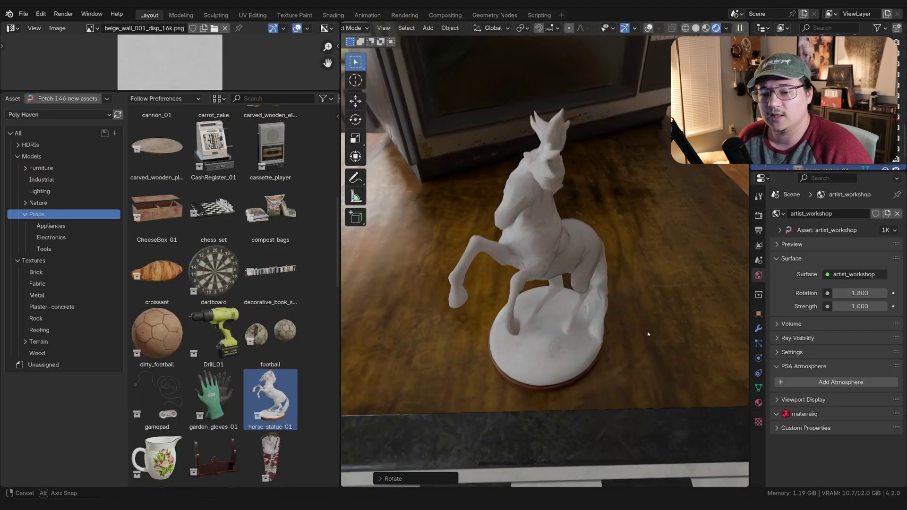
middle_click_drag(586, 303, 601, 307)
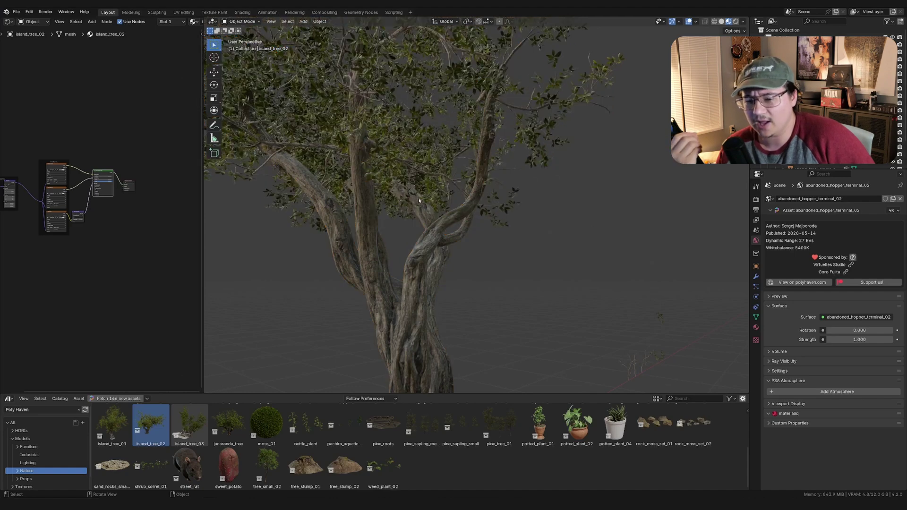
Select the island_tree_02 tree and show its GeometryNodes modifier settings in a widened properties area
left_click(419, 198)
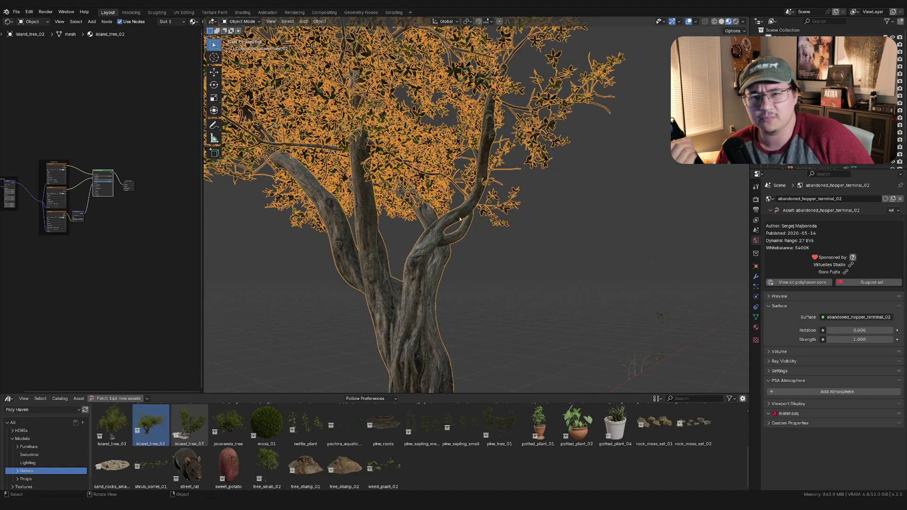
scroll(418, 198, "down", 5)
left_click(756, 267)
left_click(756, 287)
left_click(756, 277)
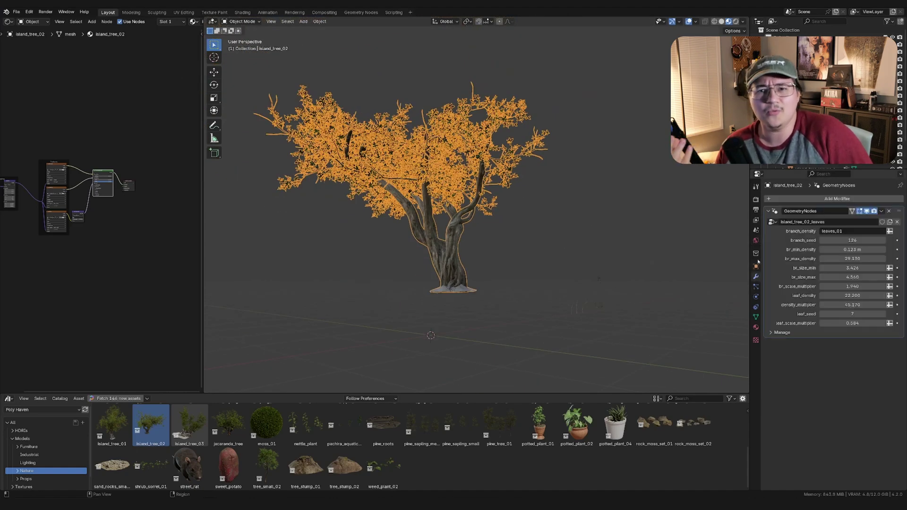
left_click_drag(750, 252, 572, 252)
scroll(437, 276, "up", 5)
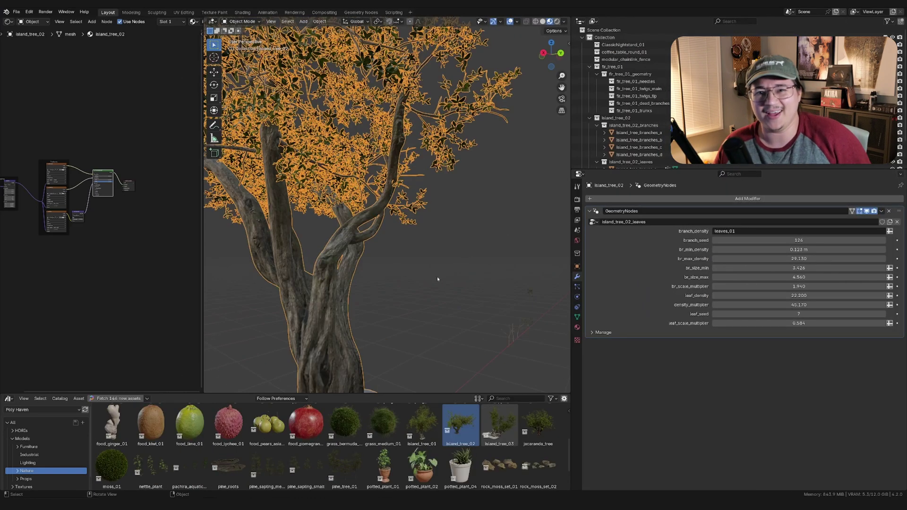
Deselect the island tree and vary the branch_seed of its leaves modifier, trying values such as 193
middle_click_drag(438, 276, 488, 274)
left_click(488, 274)
scroll(363, 303, "down", 3)
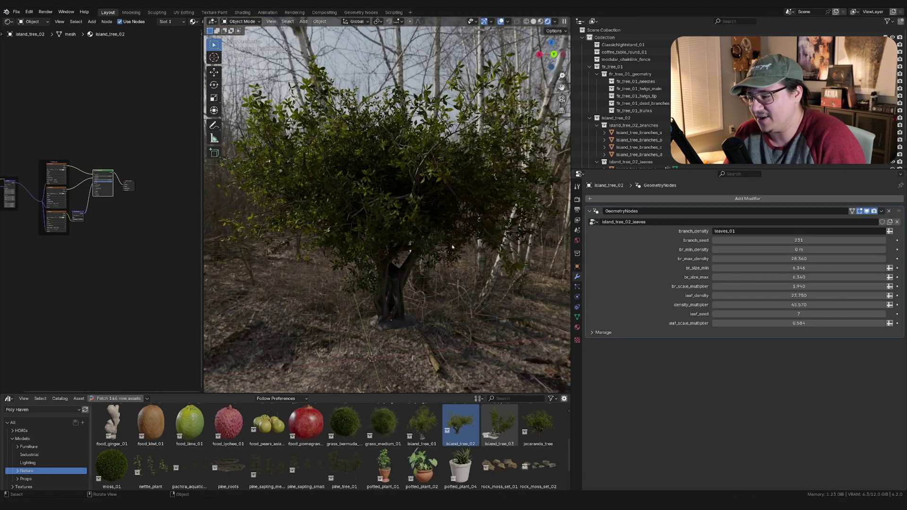
middle_click_drag(511, 264, 535, 257)
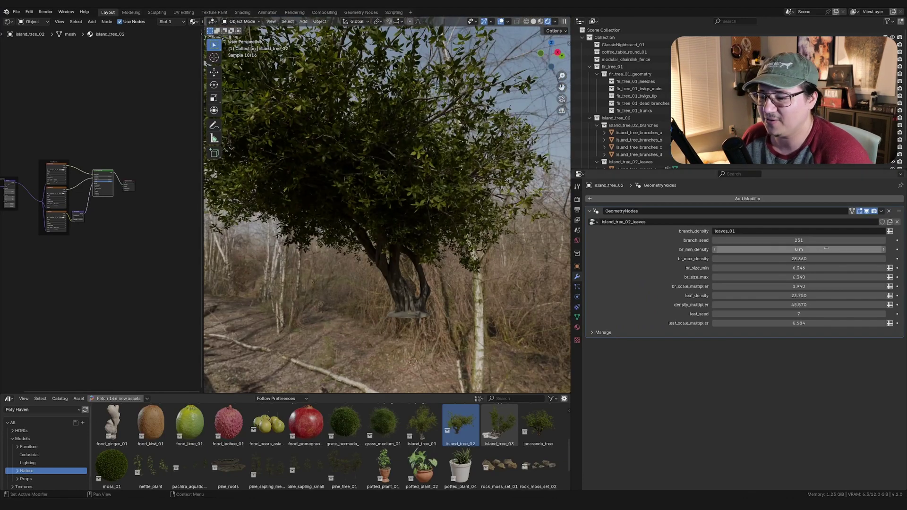
left_click_drag(799, 240, 778, 240)
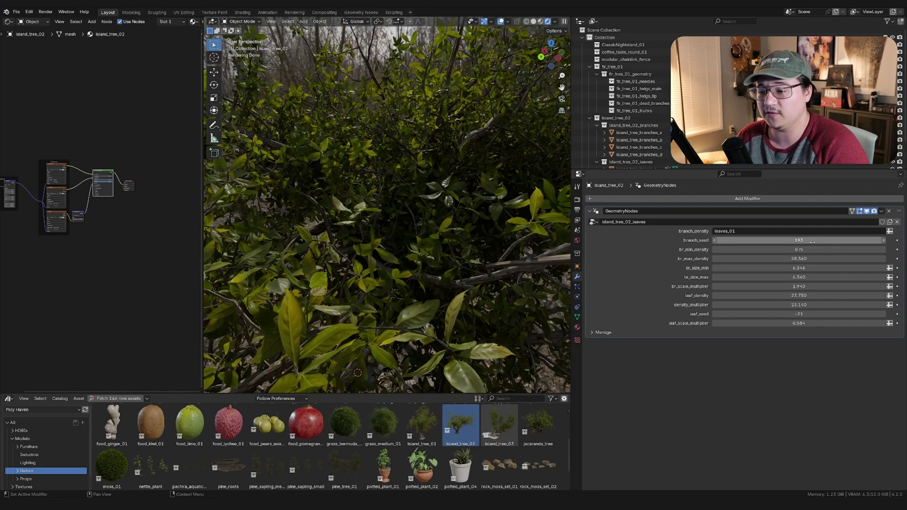
left_click_drag(798, 240, 812, 248)
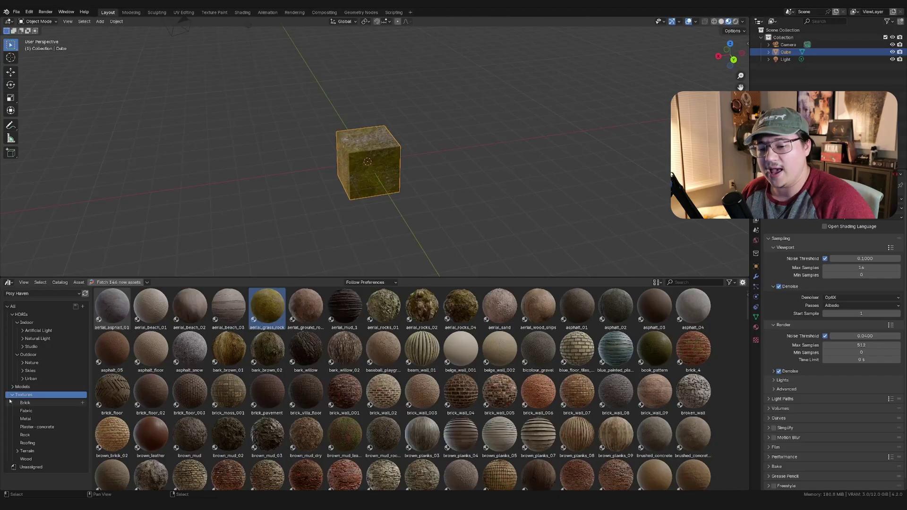
Collapse the expanded Poly Haven catalogs, show the HDRIs, and expand Textures to view its subcategories
left_click(12, 394)
left_click(18, 354)
left_click(17, 322)
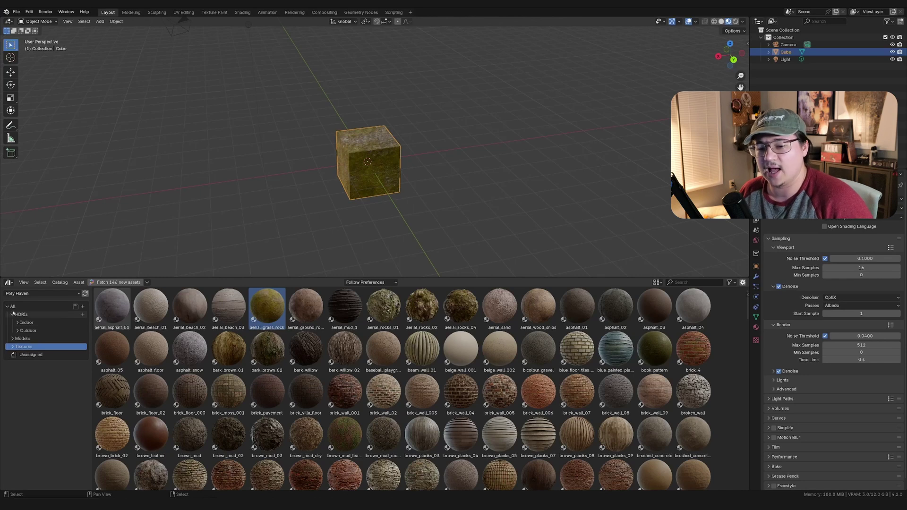
left_click(12, 314)
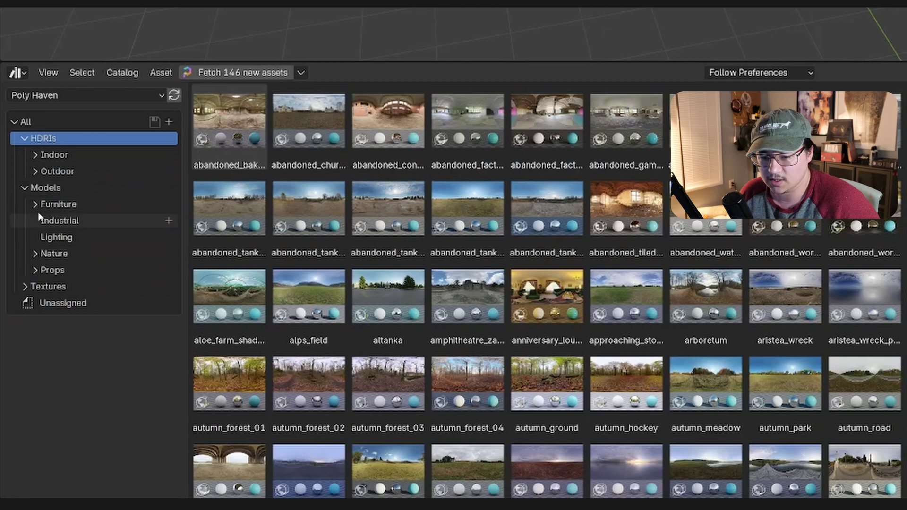
left_click(25, 287)
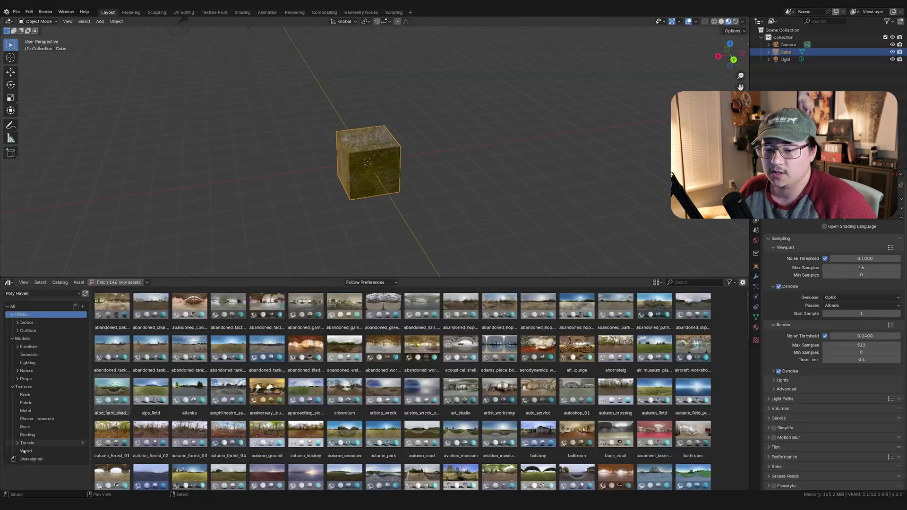
Show the cube's aerial_grass_rock material properties and open its shader nodes beside the 3D view
middle_click_drag(426, 165, 453, 161)
scroll(454, 161, "up", 3)
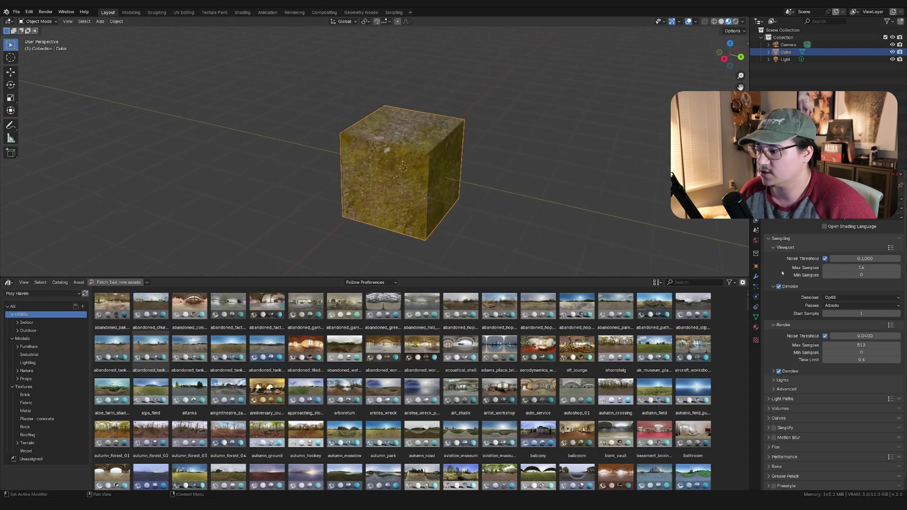
left_click(756, 327)
scroll(501, 183, "up", 4)
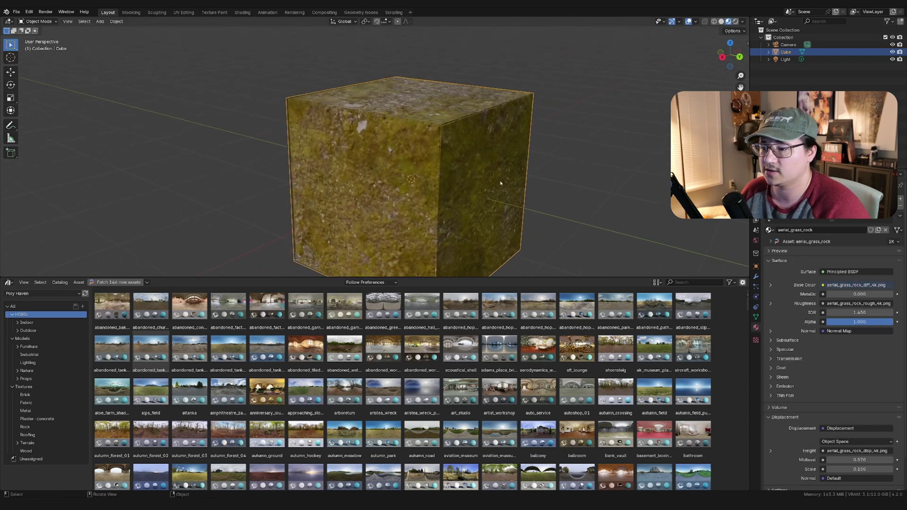
scroll(475, 201, "down", 2)
key("n")
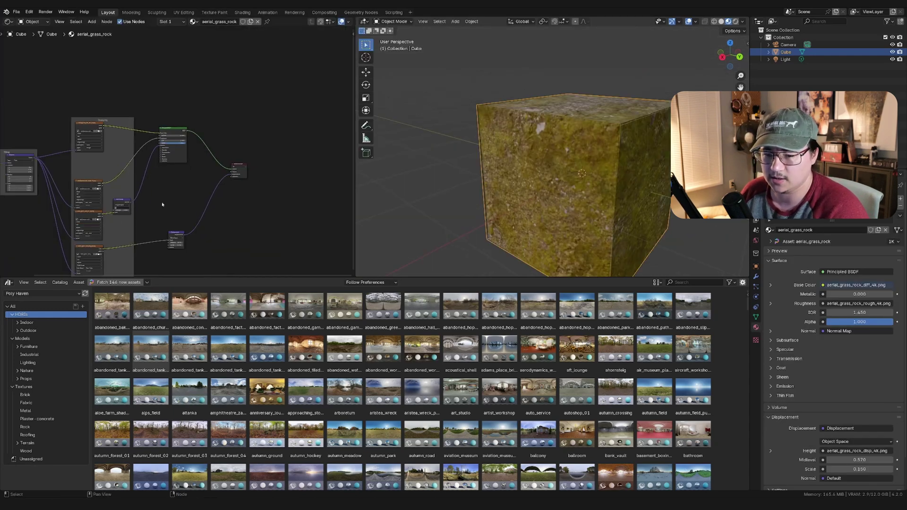
Delete the displacement texture and Displacement nodes from the aerial_grass_rock material and shrink the asset browser
key("Home")
left_click(195, 167)
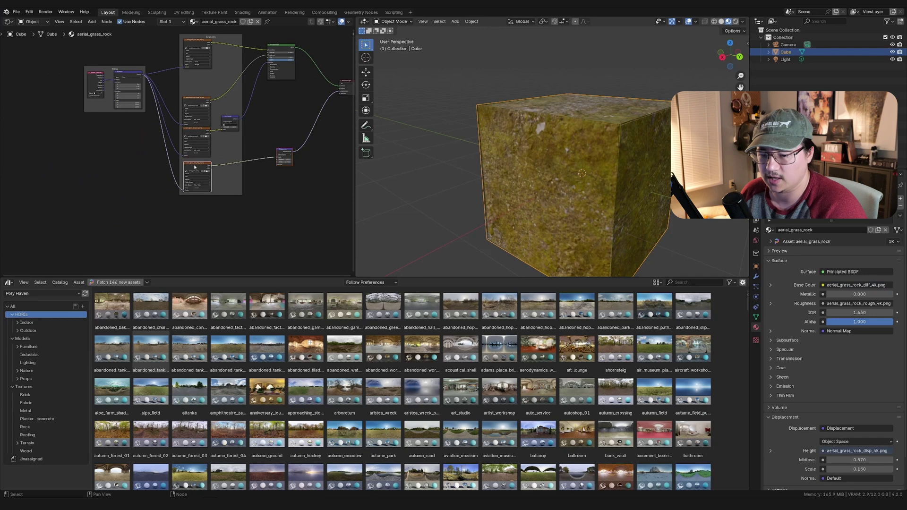
key("x")
key("Home")
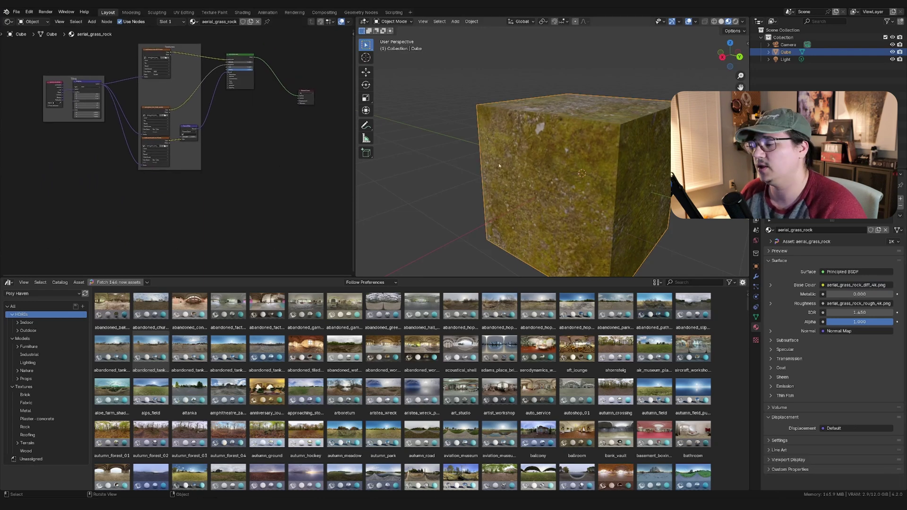
left_click_drag(525, 278, 524, 346)
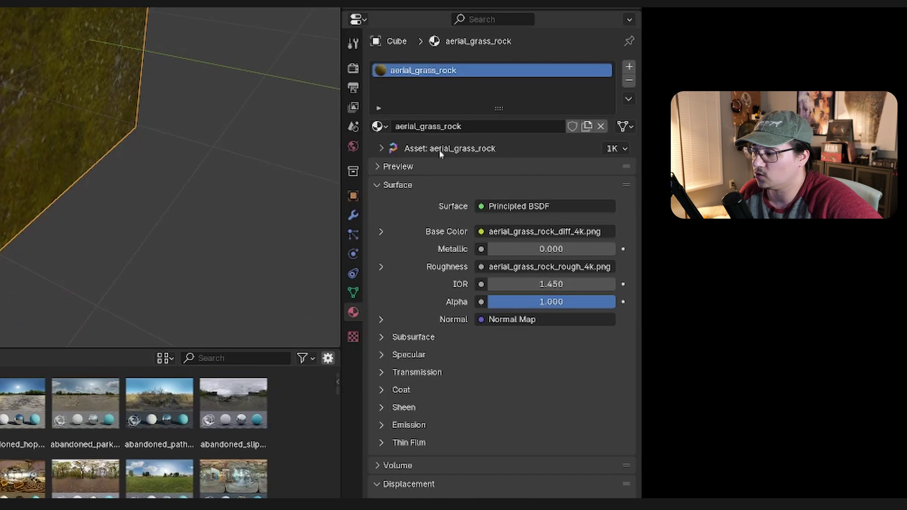
Expand the asset details of aerial_grass_rock and fix the texture scale on the cube and on its enlarged copy
left_click(381, 149)
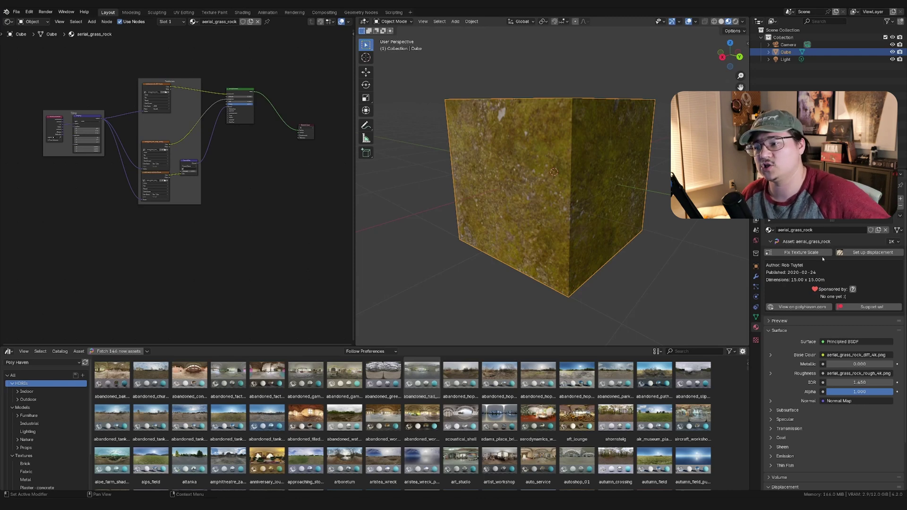
left_click(820, 253)
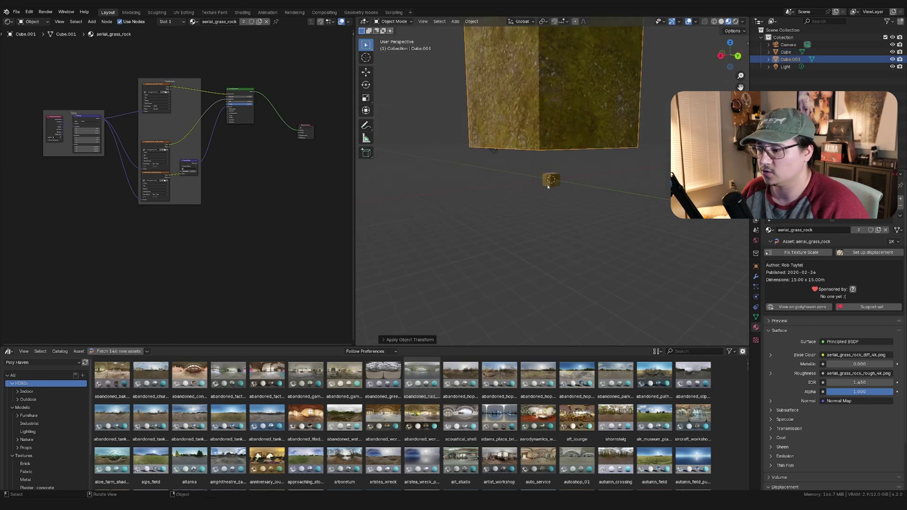
left_click(576, 141)
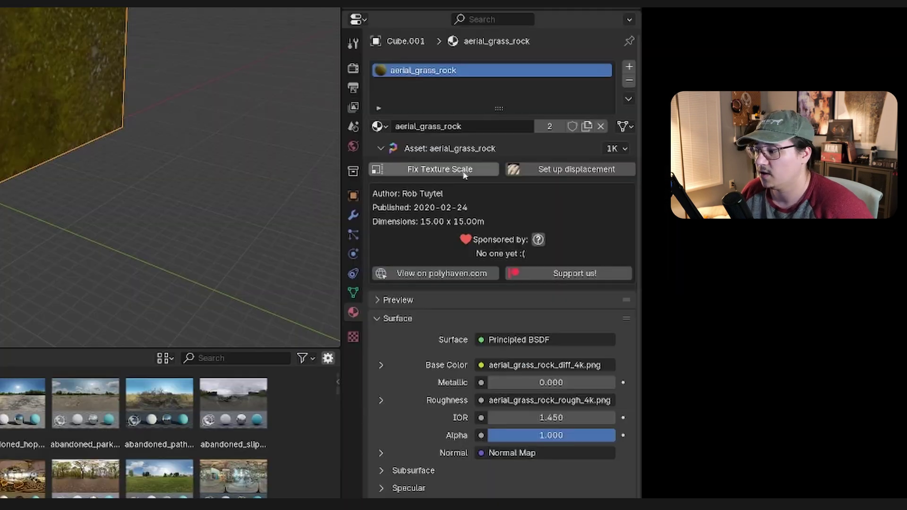
left_click(813, 254)
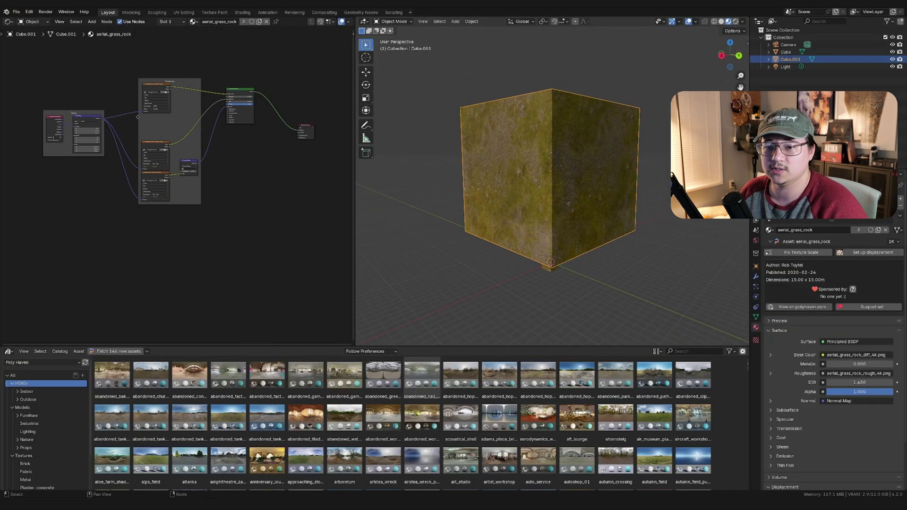
Check the Mapping node's scale values and set the texture resolution of the aerial_grass_rock material to 2K
scroll(138, 117, "up", 6)
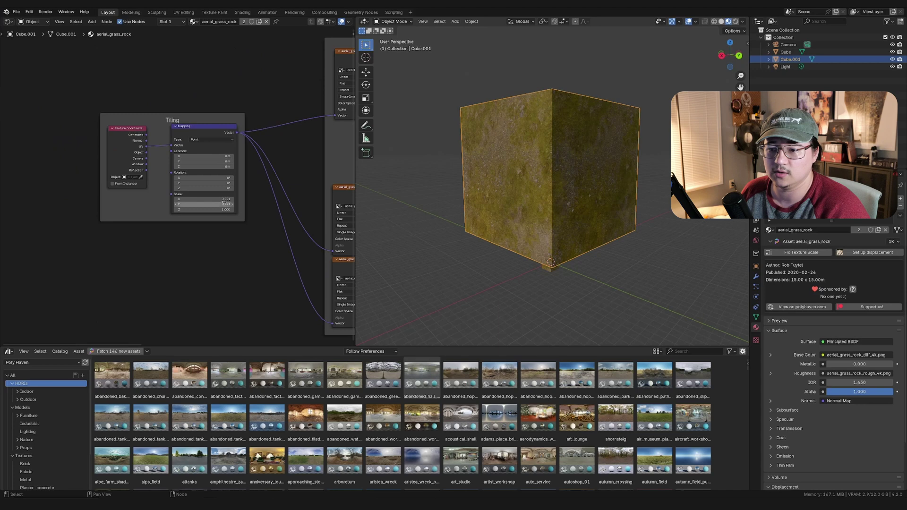
middle_click_drag(563, 199, 607, 191)
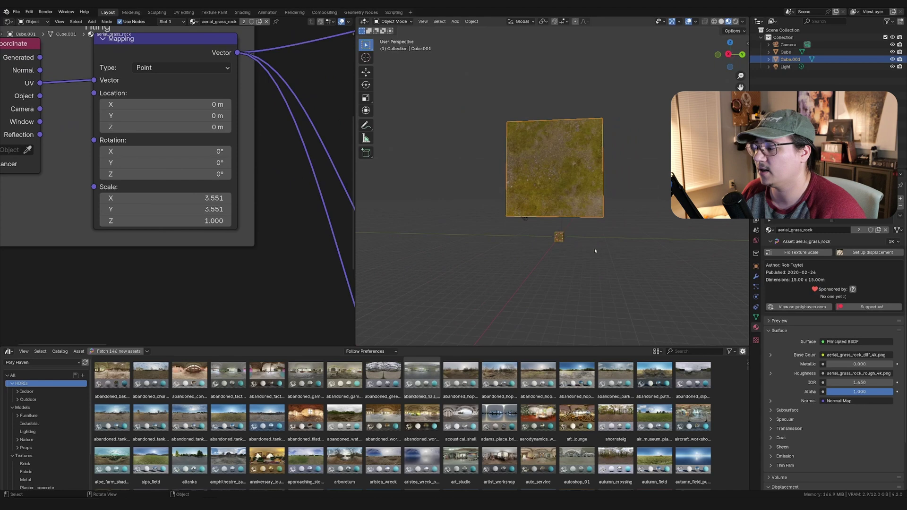
middle_click_drag(595, 249, 572, 250)
scroll(572, 250, "up", 4)
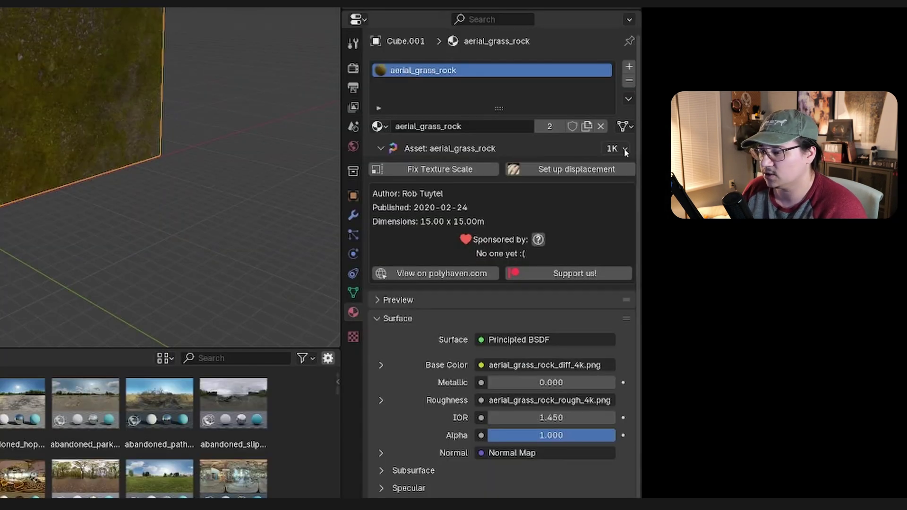
left_click(624, 149)
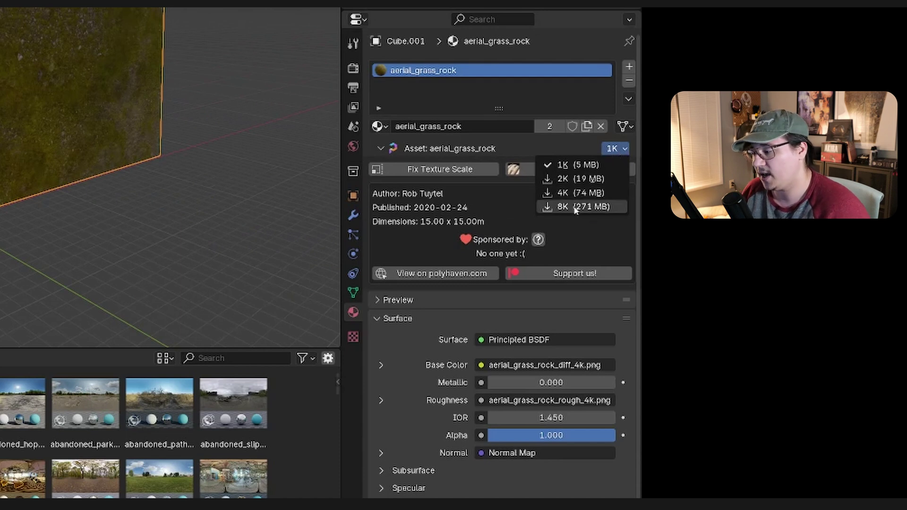
left_click(576, 179)
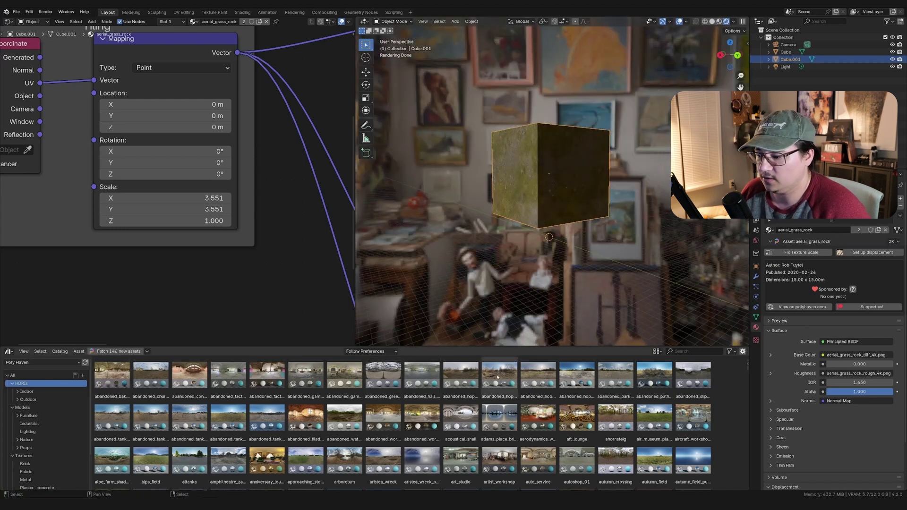
Apply the abandoned_hopper_terminal_02 HDRI to the scene, widen the 3D view, and set the HDRI's resolution to 2K
left_click_drag(499, 378, 695, 231)
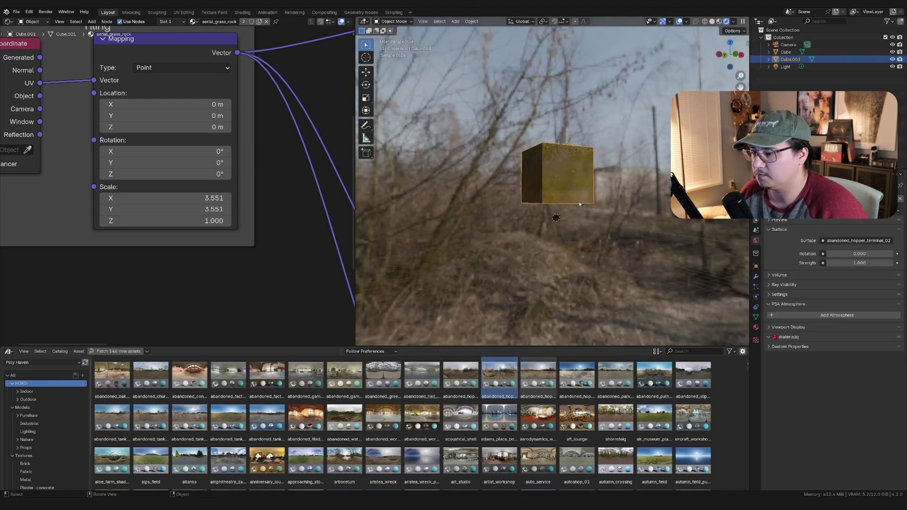
left_click_drag(355, 231, 232, 231)
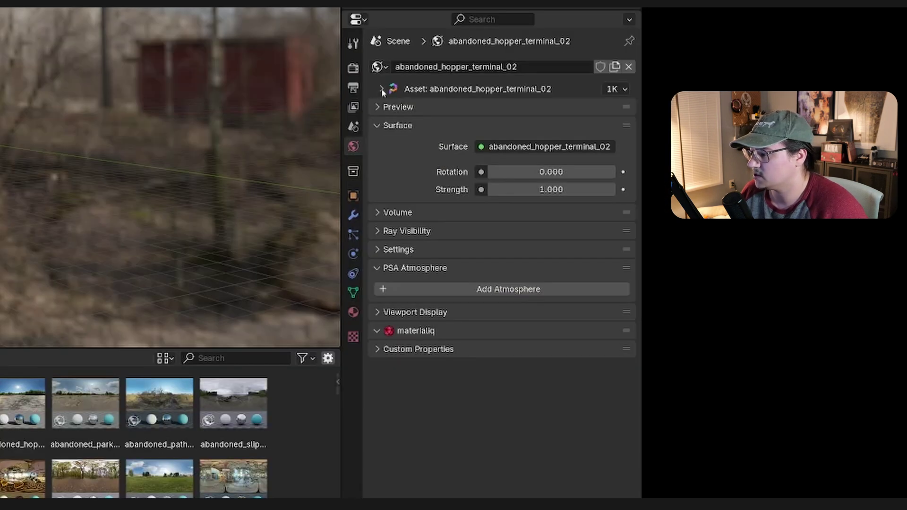
left_click(771, 136)
left_click(617, 89)
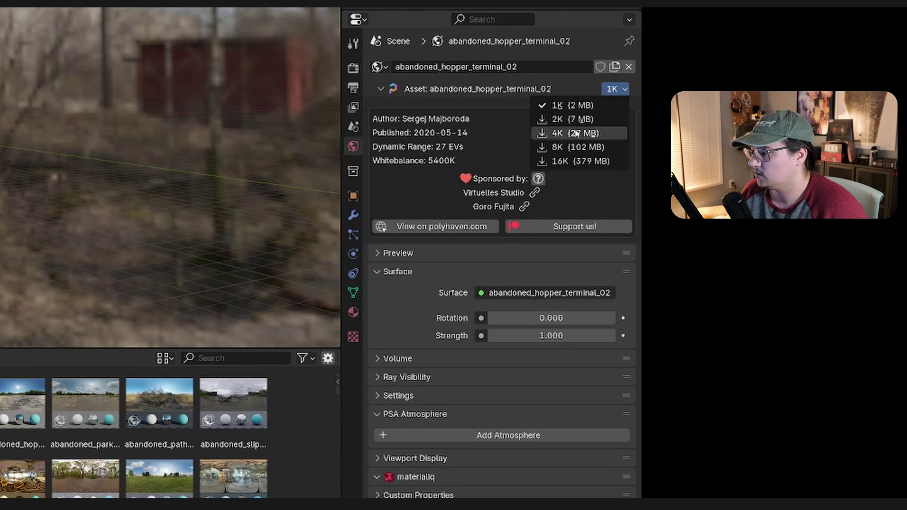
left_click(563, 120)
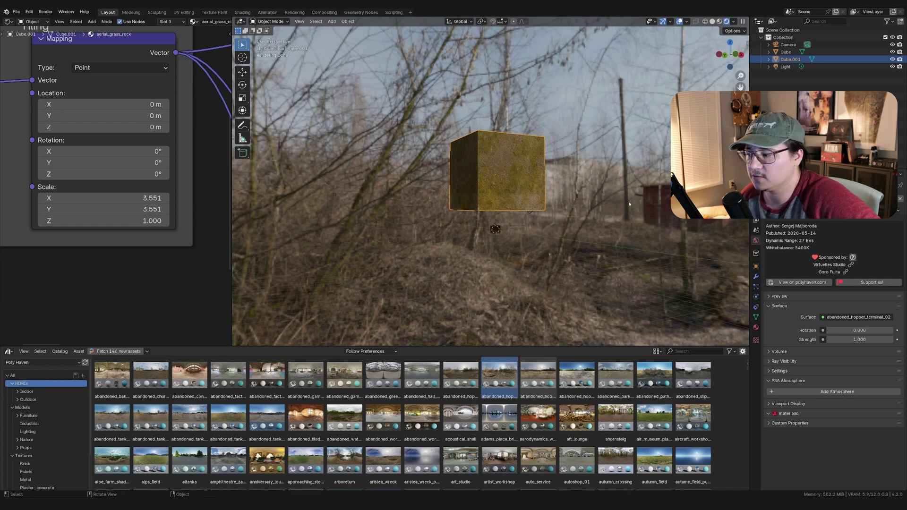
middle_click_drag(644, 204, 619, 213)
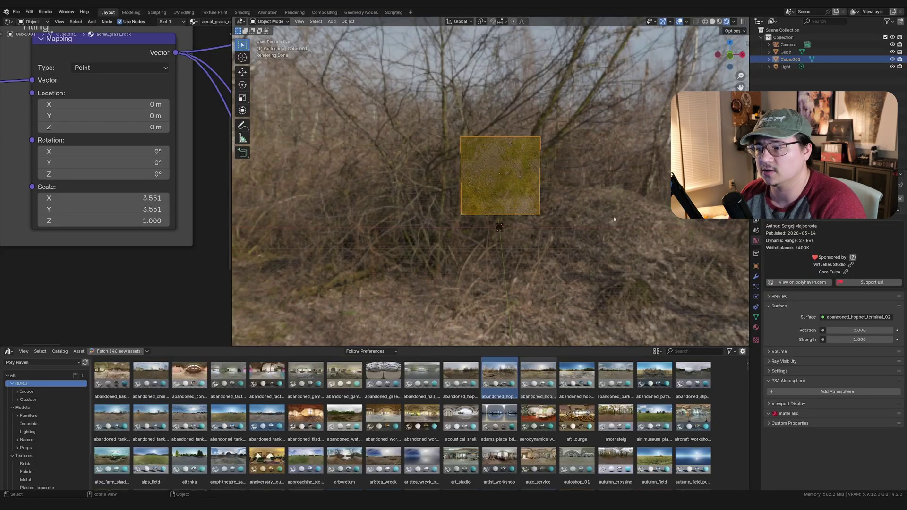
Deselect the cube, enlarge the asset browser, and open the options for fetching new Poly Haven assets
scroll(161, 191, "down", 5)
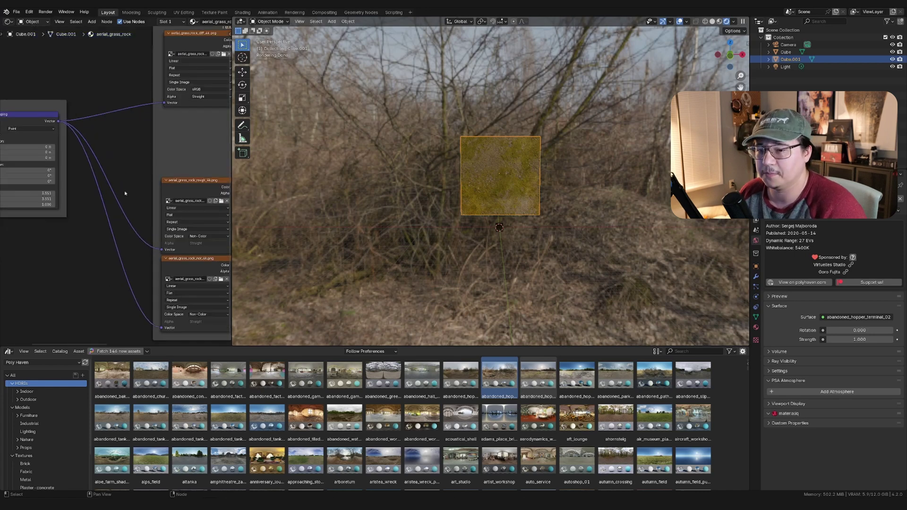
middle_click_drag(162, 190, 63, 181)
left_click(509, 226)
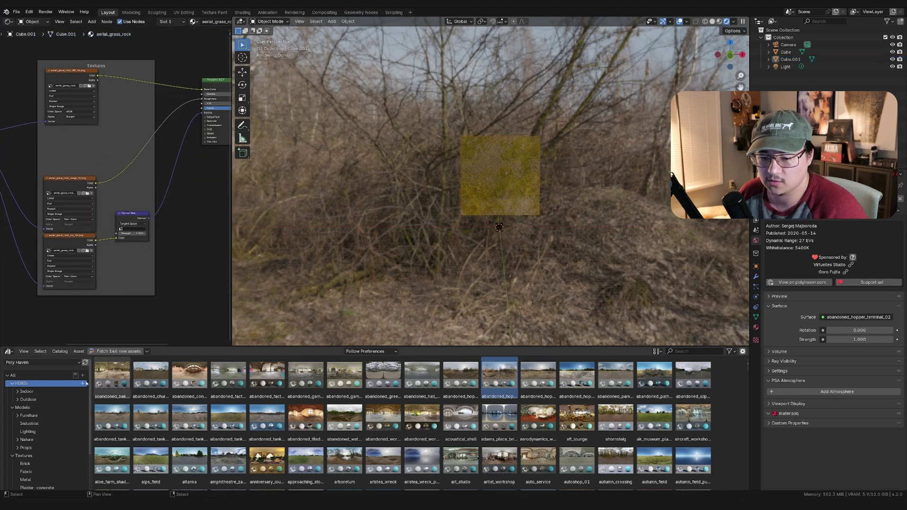
left_click_drag(208, 345, 210, 311)
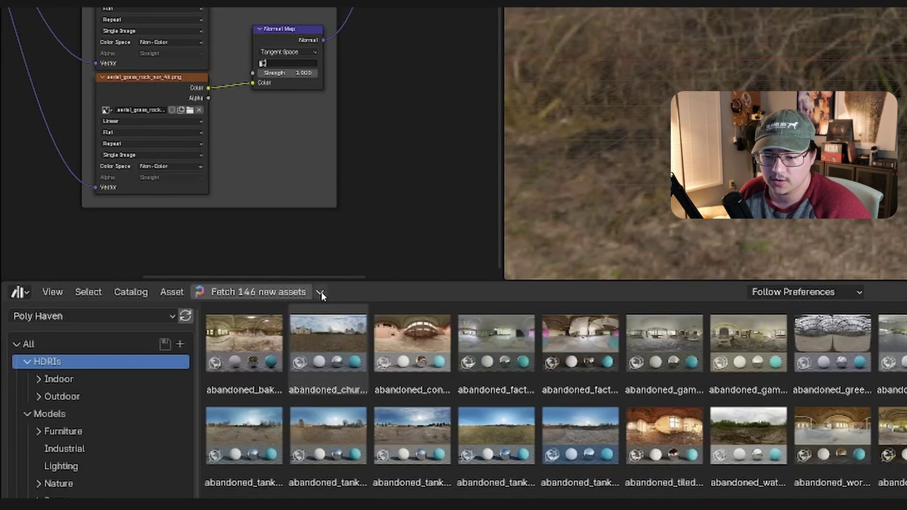
left_click(147, 318)
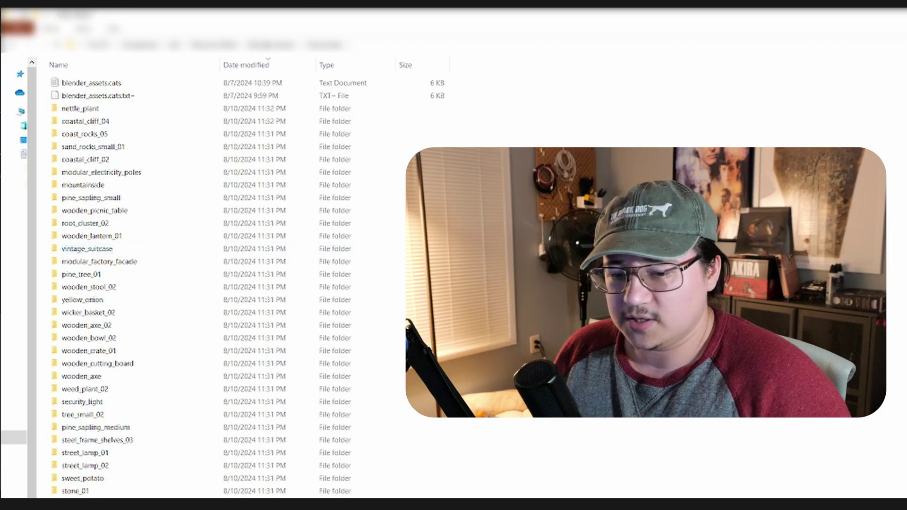
Look through the asset library folders in the file explorer and inspect the texture files of yellow_onion
scroll(189, 283, "down", 3)
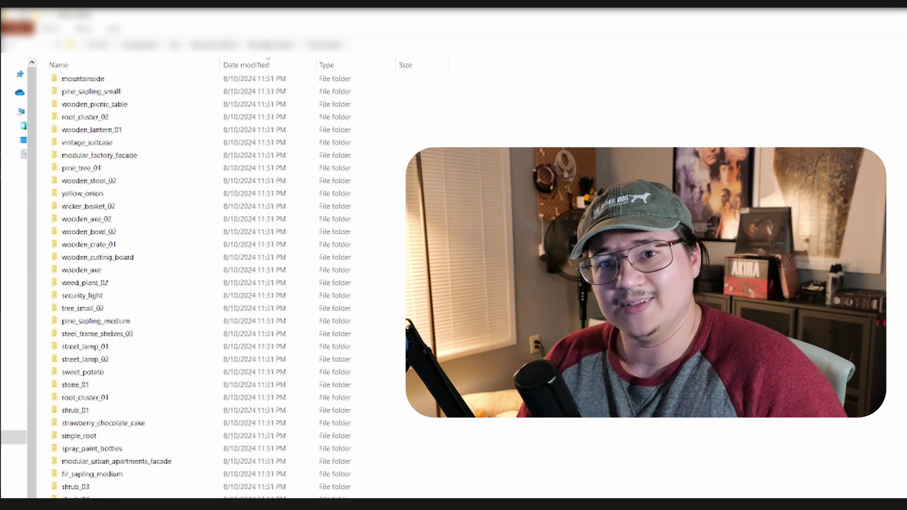
scroll(189, 284, "down", 2)
scroll(470, 462, "up", 2)
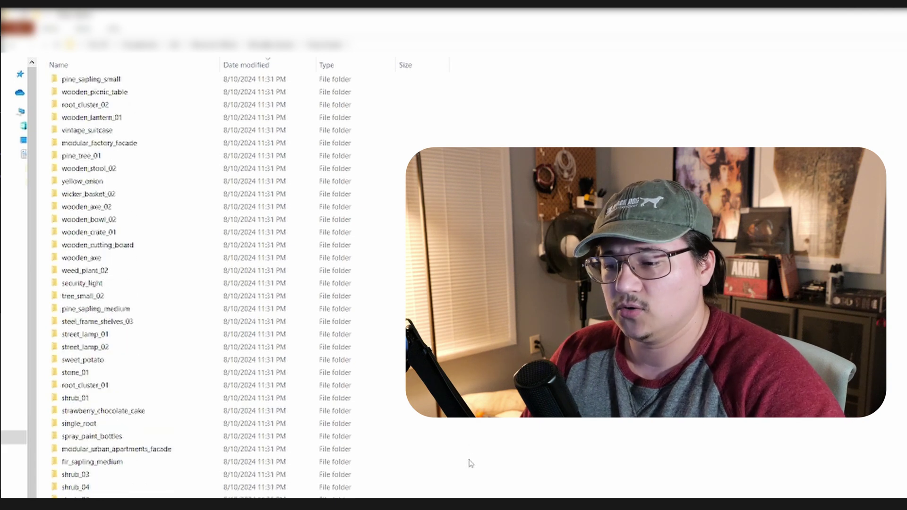
double_click(122, 181)
double_click(86, 85)
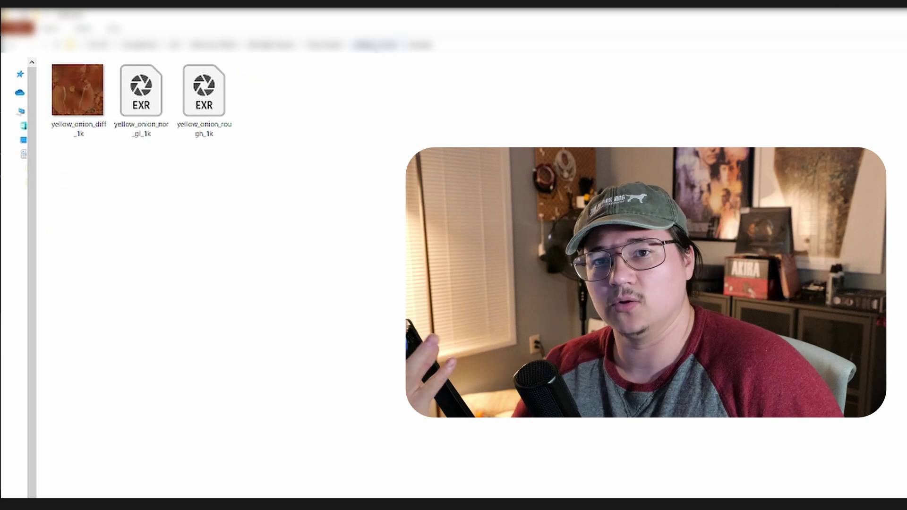
key("alt+Left")
key("alt+Left")
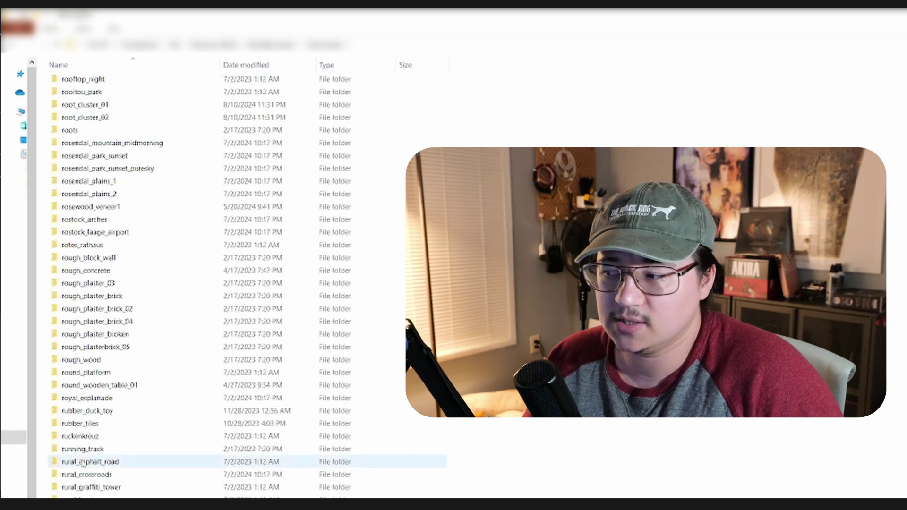
Open the rubber_tiles textures folder, switch to Blender, and download the rubber_tiles material's textures at 2K and 4K
double_click(81, 424)
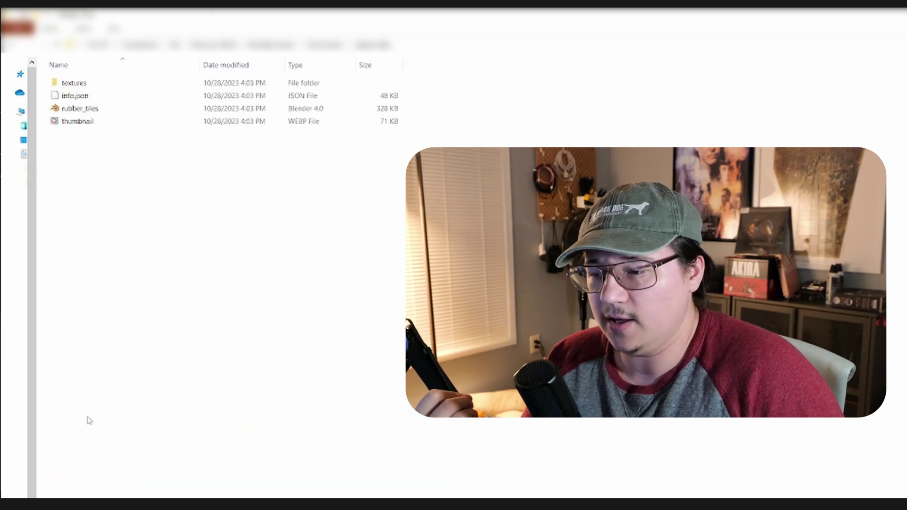
double_click(95, 84)
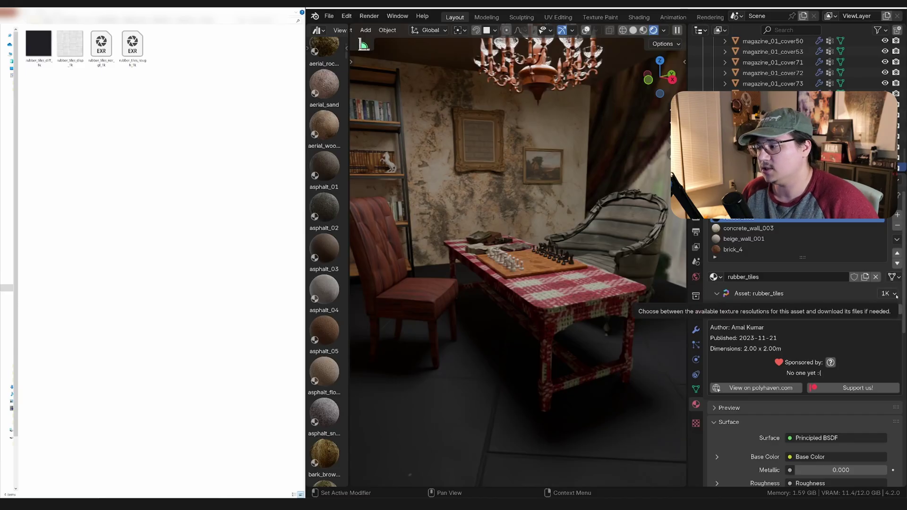
left_click(895, 294)
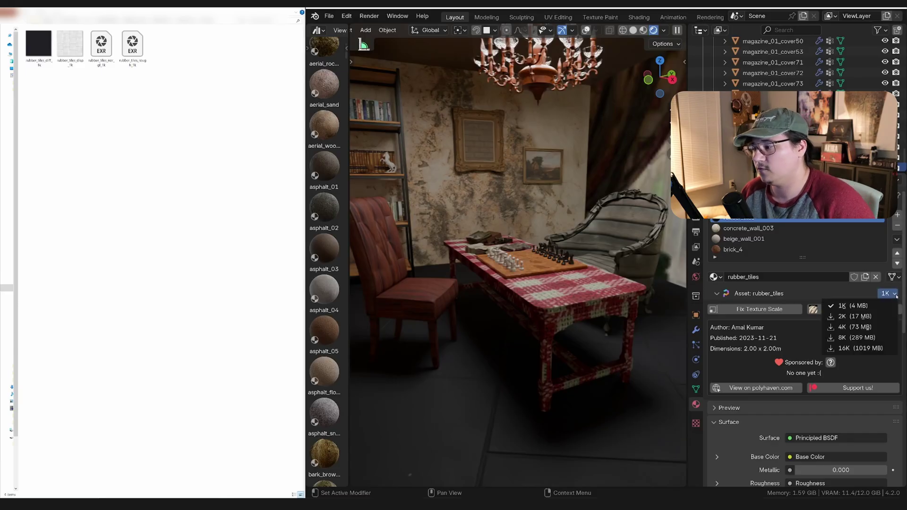
left_click(858, 316)
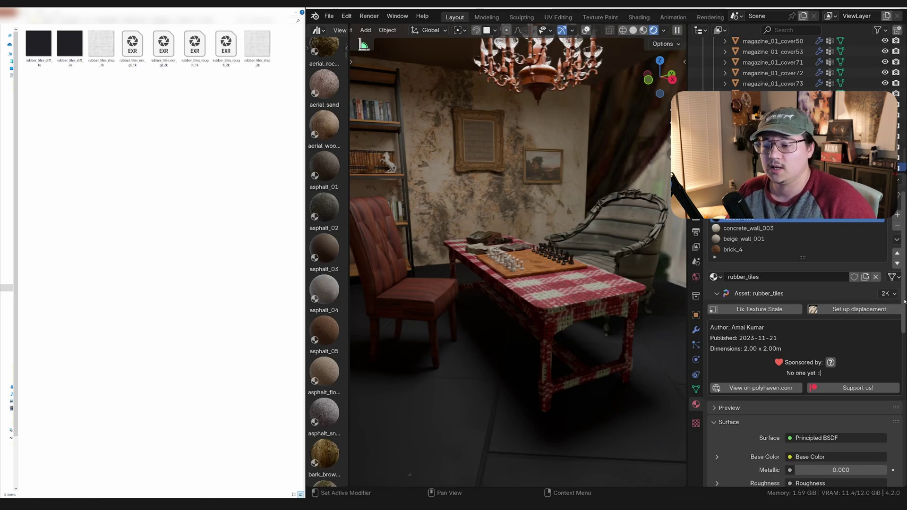
left_click(887, 294)
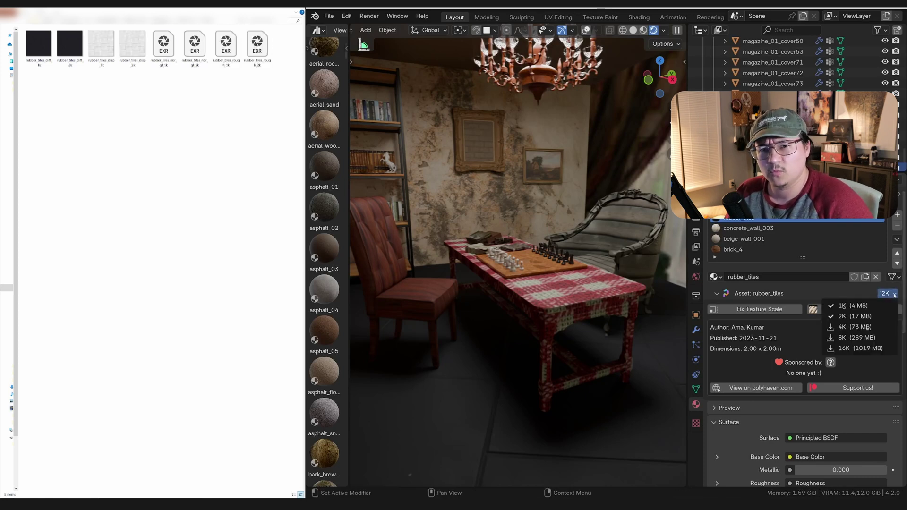
left_click(864, 326)
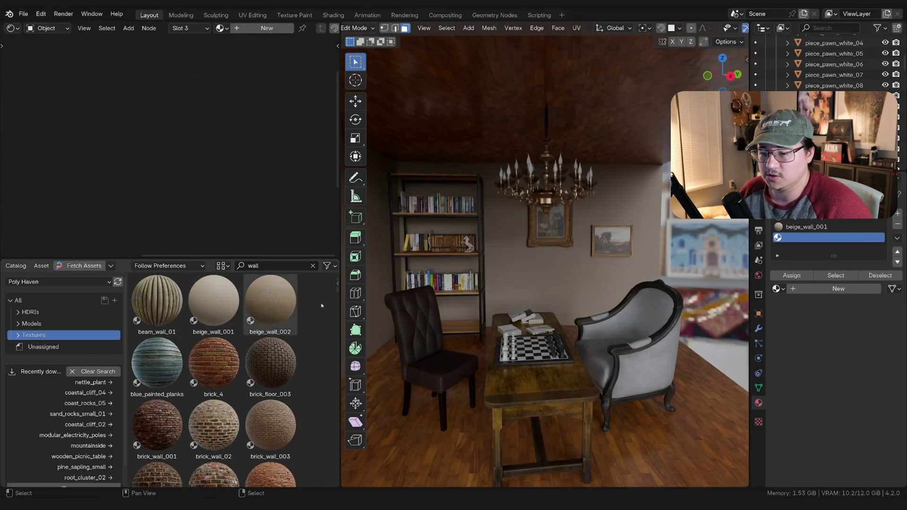
Put the beige_wall_001 material in the room's empty material slot and assign it to the ceiling
left_click_drag(214, 300, 813, 240)
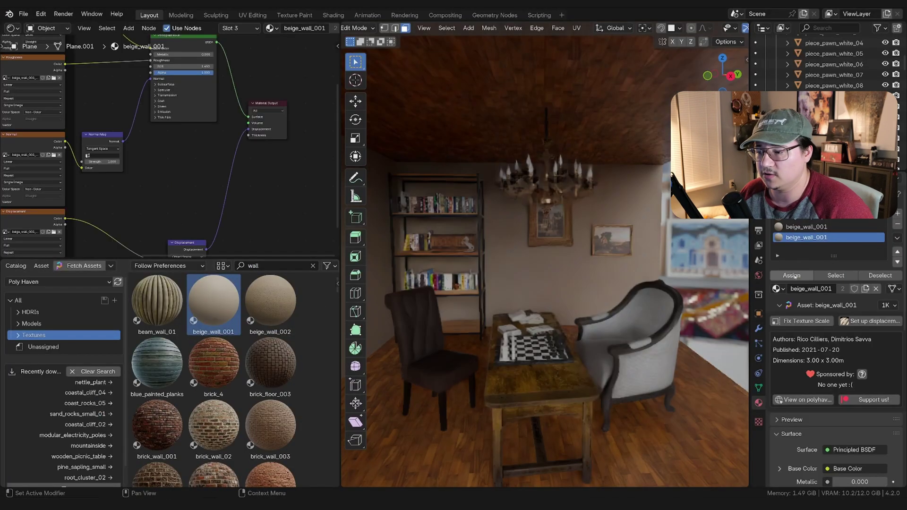
key("Tab")
middle_click_drag(610, 194, 635, 219)
key("Tab")
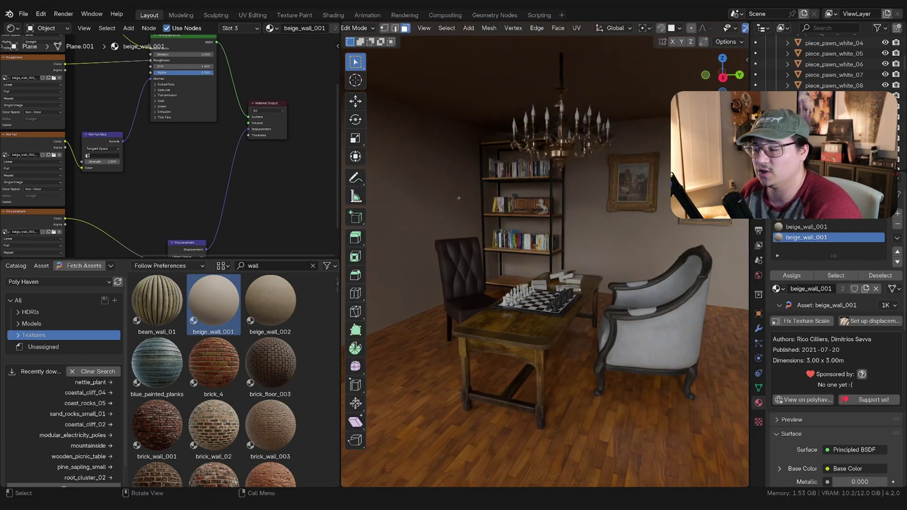
Assign brick_4 to the wall beside the bookshelf through a new material slot and fix its texture scale
left_click(806, 227)
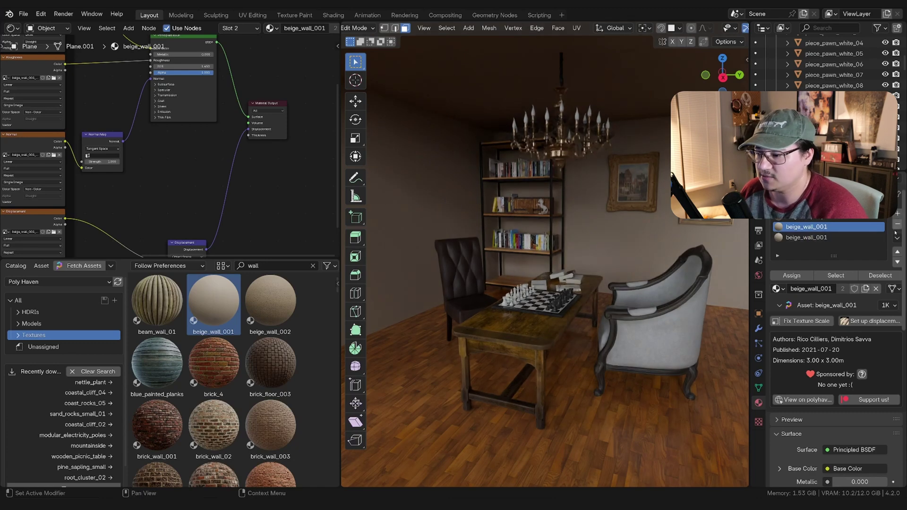
left_click(898, 214)
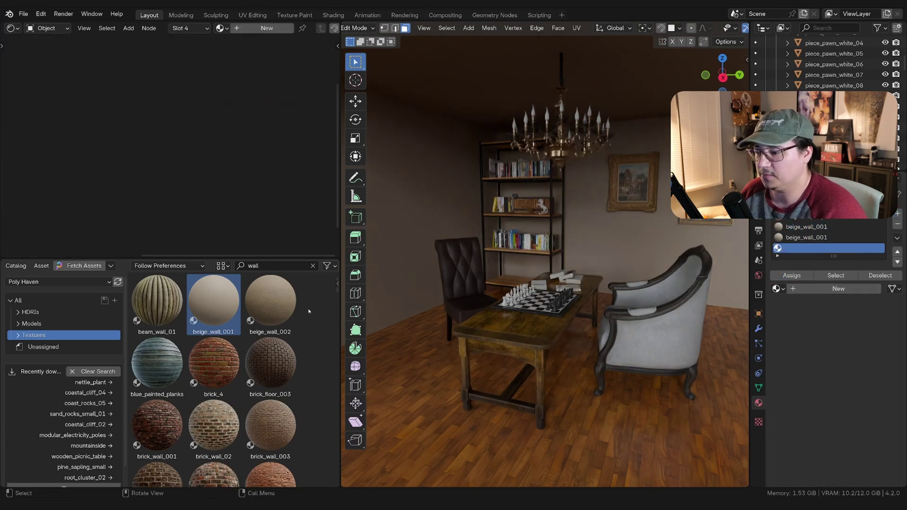
left_click_drag(222, 370, 833, 250)
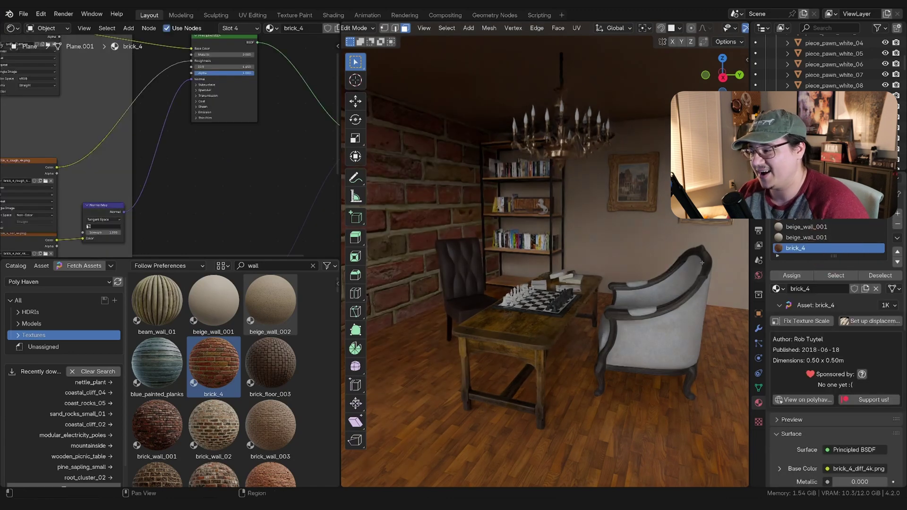
scroll(790, 280, "down", 1)
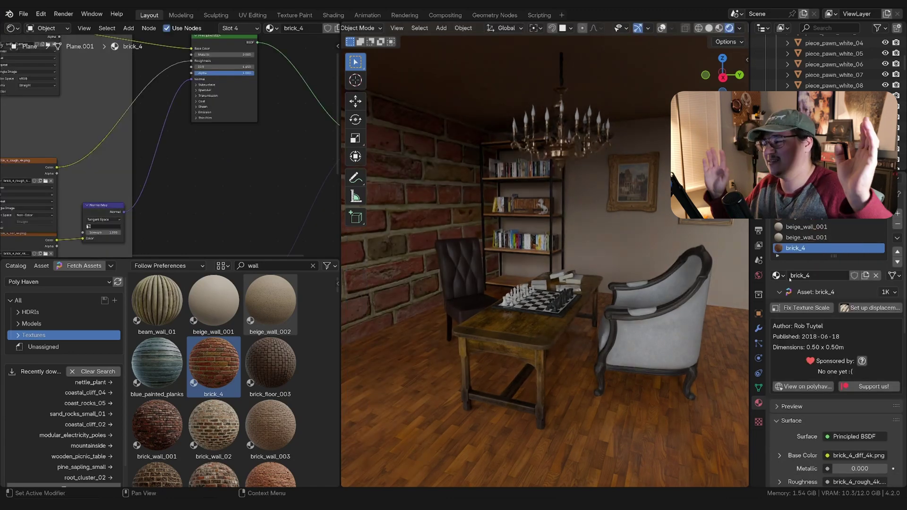
left_click(795, 309)
middle_click_drag(572, 289, 646, 272)
scroll(646, 272, "down", 4)
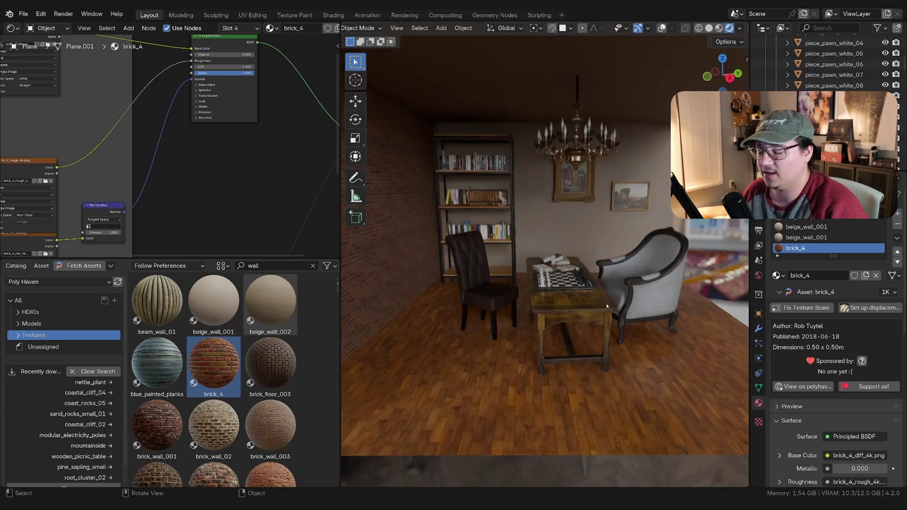
Add an area light above the table and raise it along the Z axis toward the chandelier
key("shift+a")
mouse_move(603, 343)
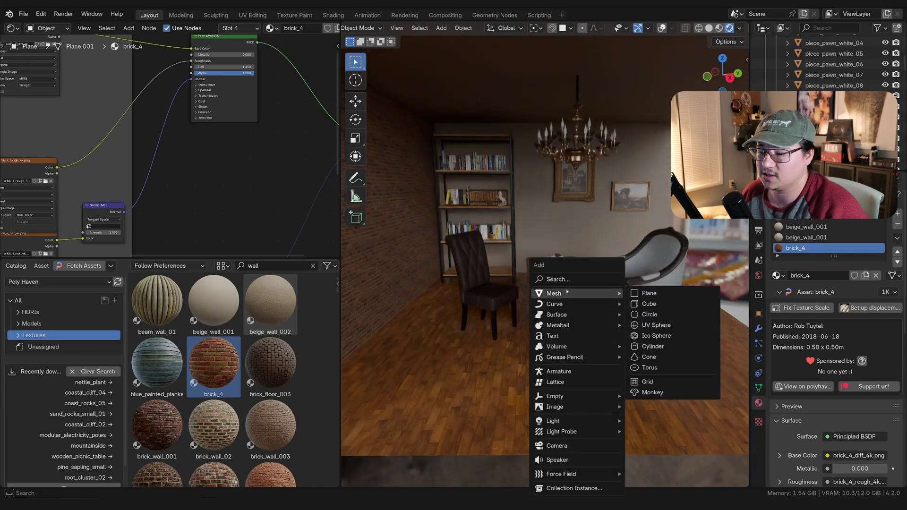
mouse_move(556, 421)
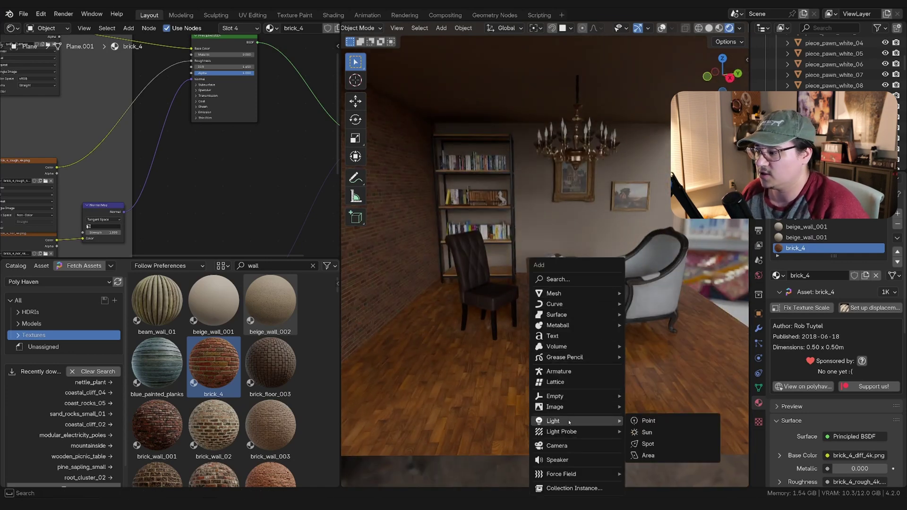
left_click(647, 456)
key("g")
key("z")
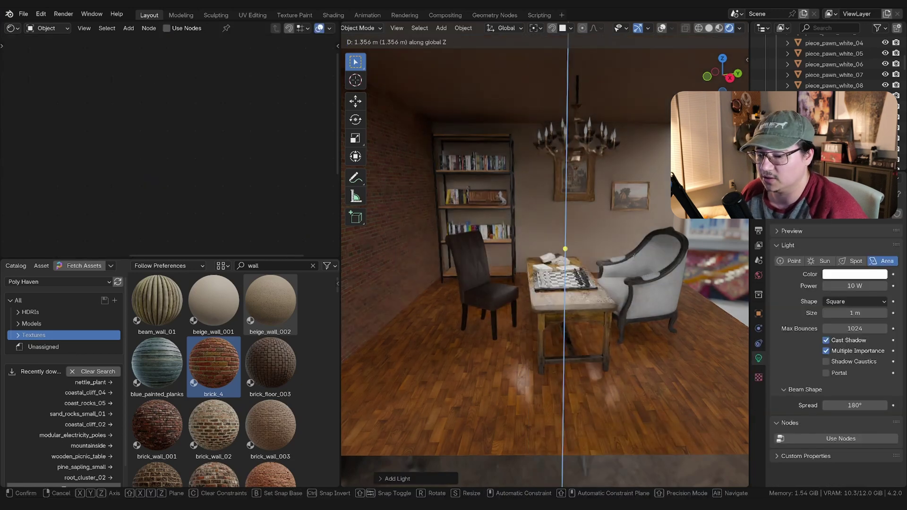
left_click(645, 207)
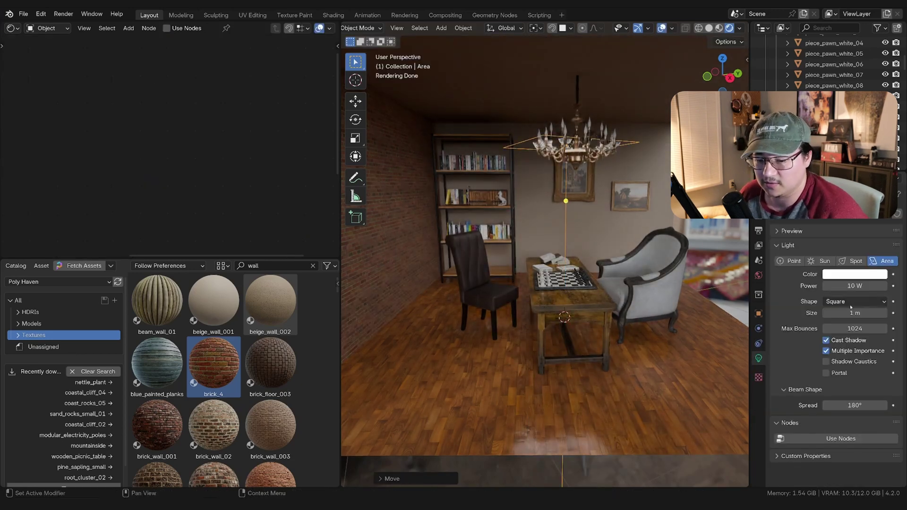
Change the area light's shape to Disk, shift it slightly in the horizontal plane, and set its power to 50 W
left_click(853, 301)
left_click(846, 331)
middle_click_drag(638, 170, 640, 217)
key("g")
key("z")
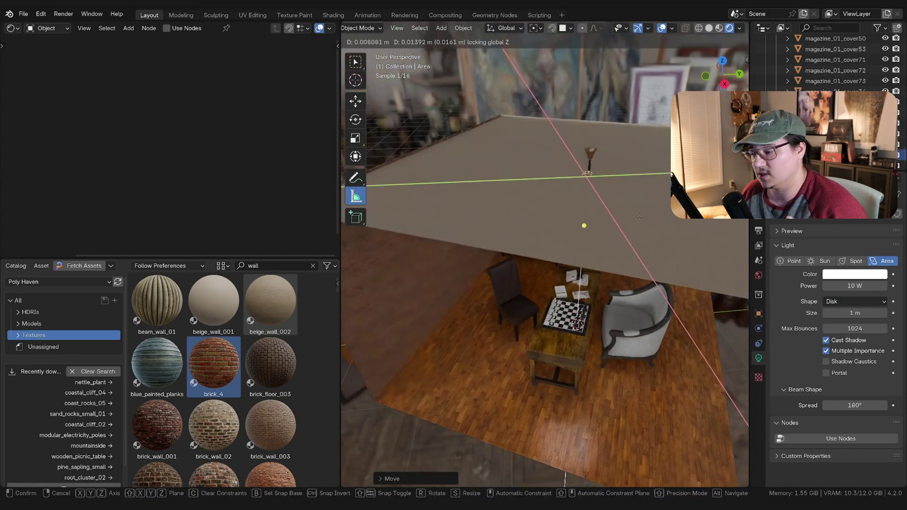
left_click(640, 217)
type("50")
key("Return")
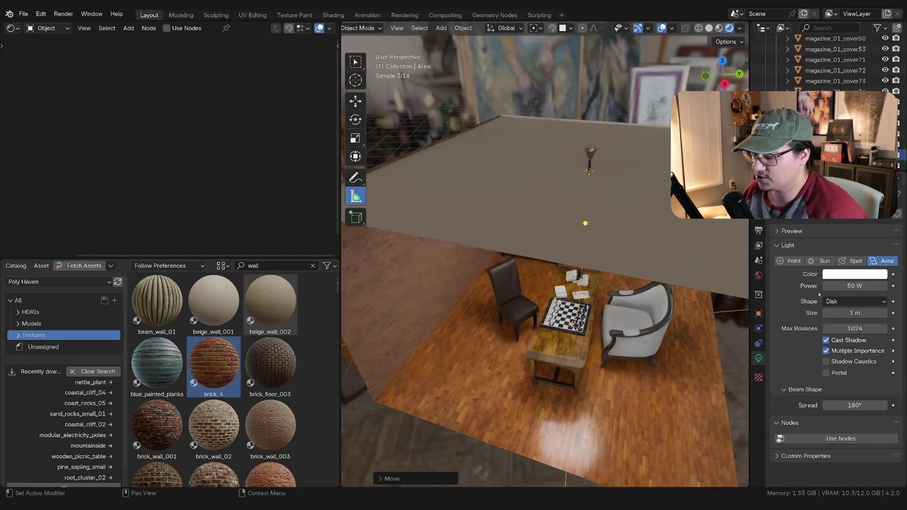
middle_click_drag(646, 436, 633, 322)
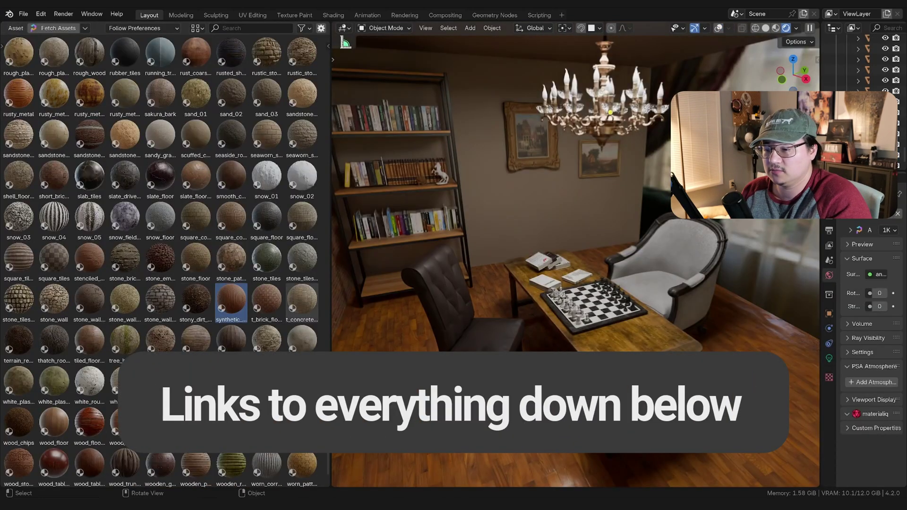
Try the t_brick and t_concrete texture assets from the library on the room's floor
left_click_drag(266, 300, 534, 468)
left_click_drag(301, 302, 427, 378)
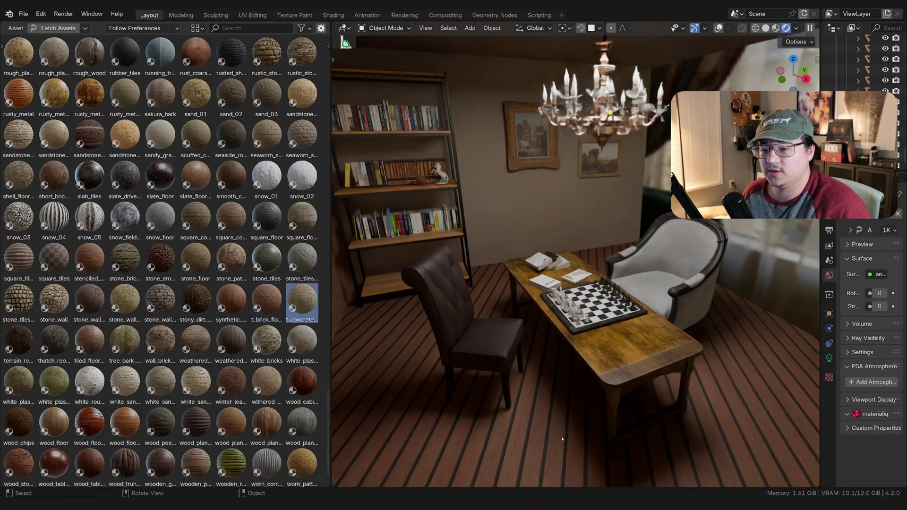